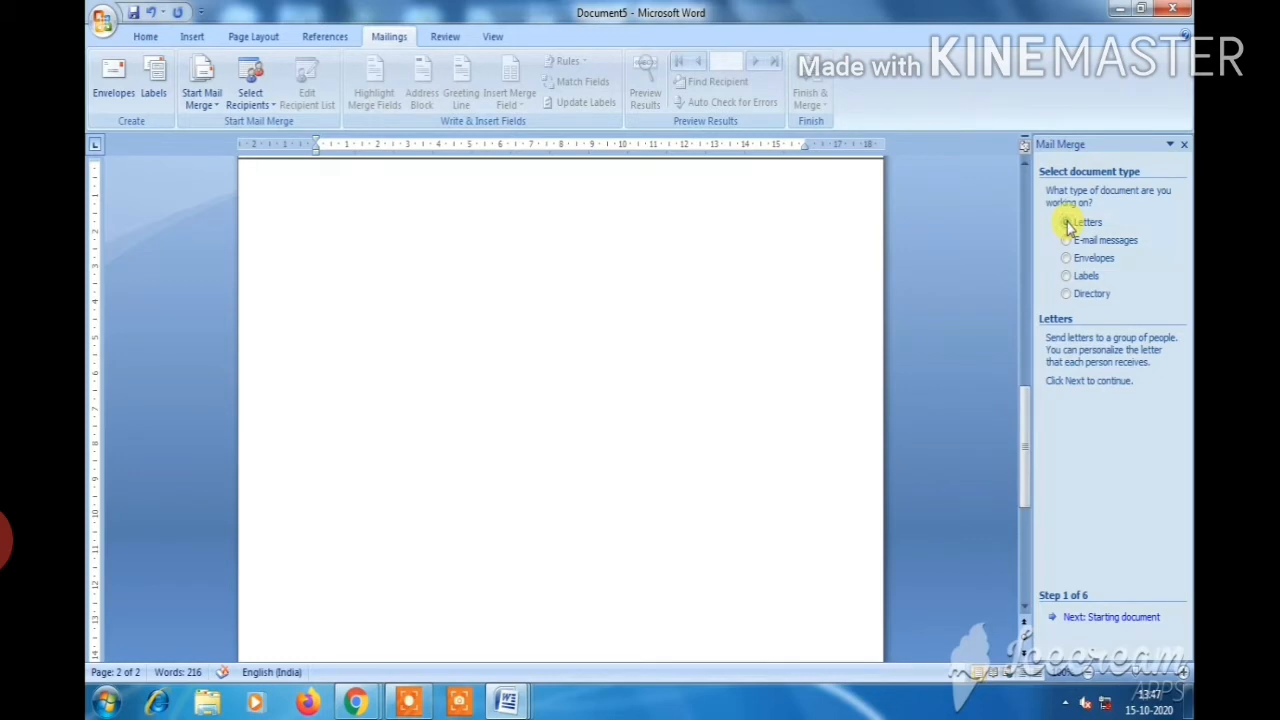
Advance the merge to Select recipients, choose Type a new list, and start a new list
{"action": "left_click", "coordinate": [1110, 618]}
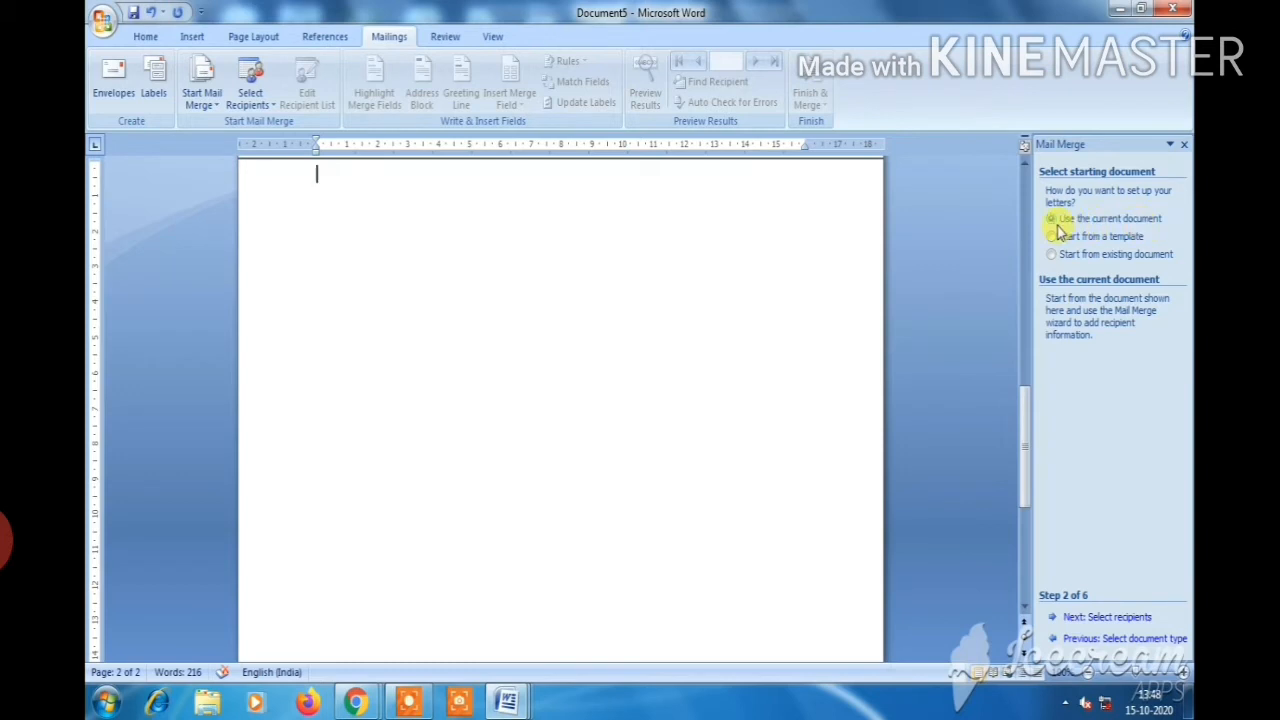
{"action": "left_click", "coordinate": [1108, 618]}
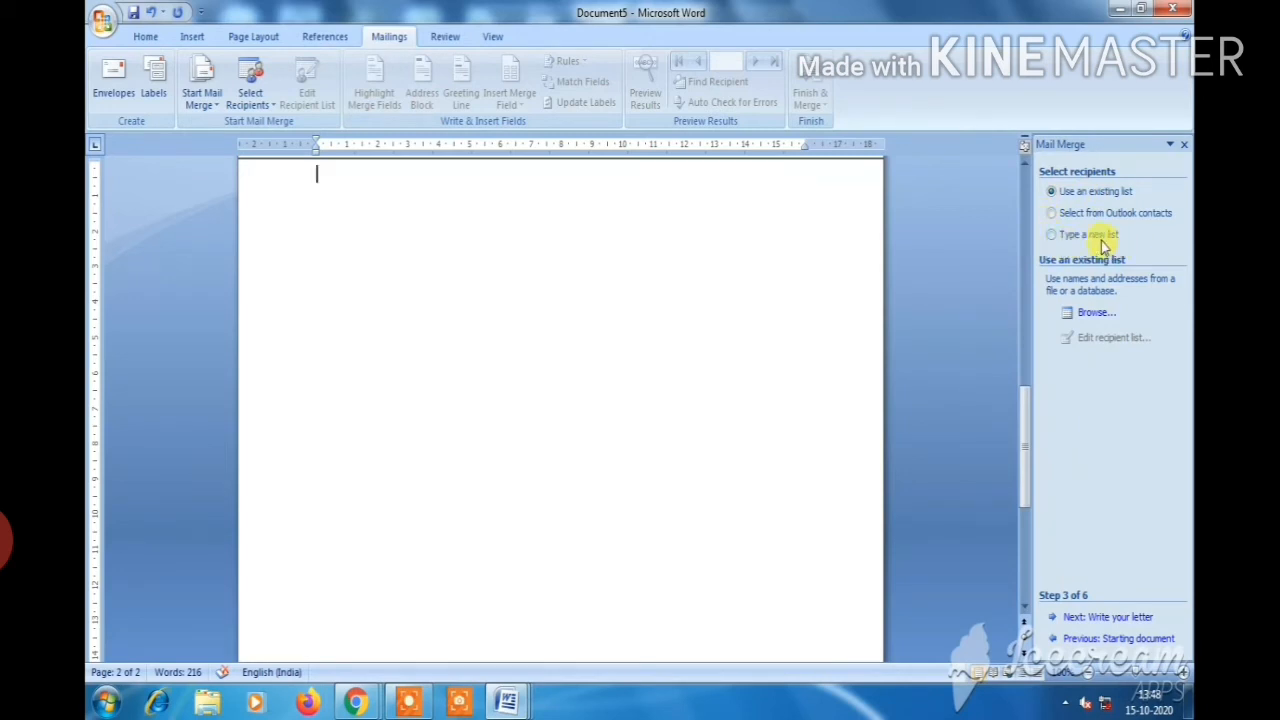
{"action": "left_click", "coordinate": [1051, 235]}
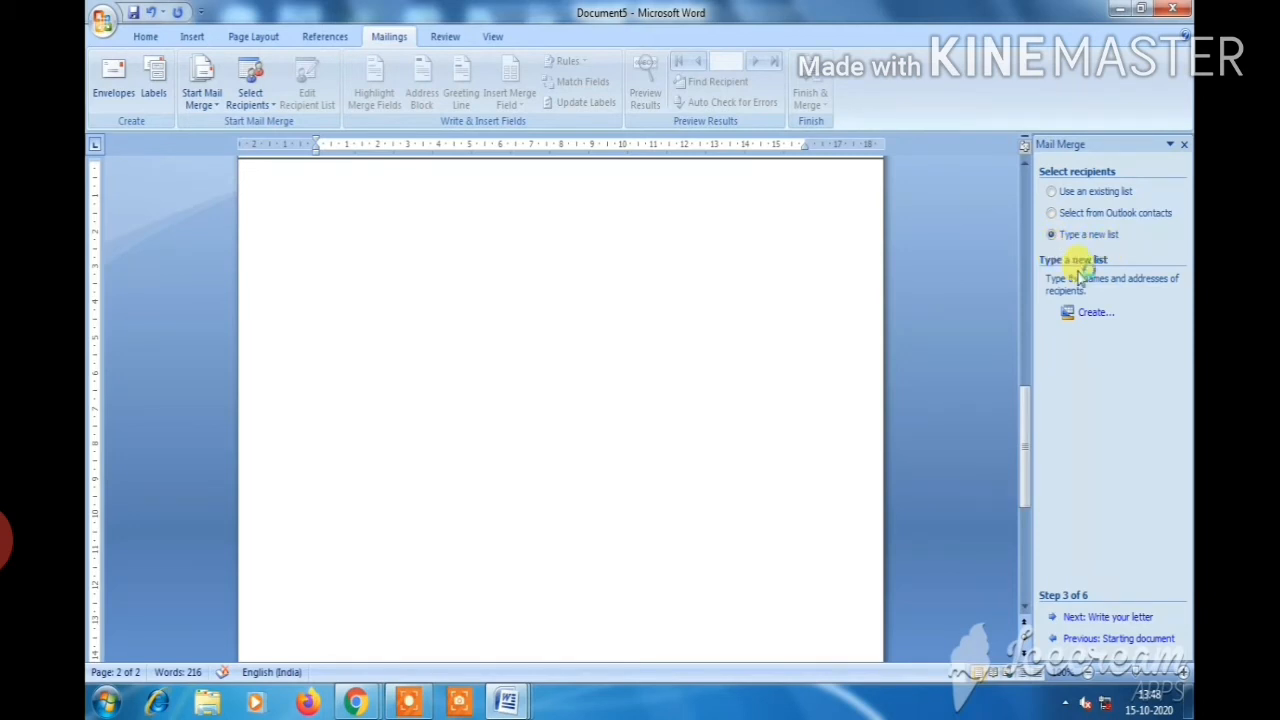
{"action": "left_click", "coordinate": [1093, 316]}
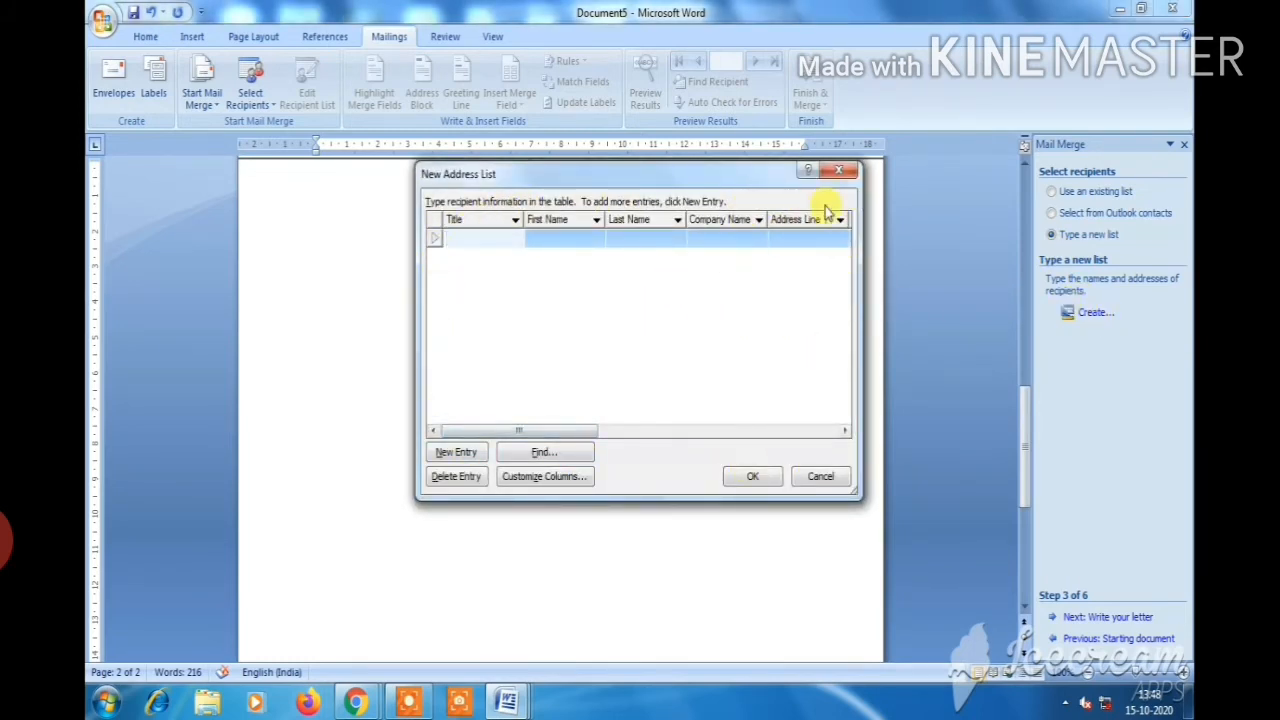
In Customize Columns, rename the Title field to 'roll no'
{"action": "left_click", "coordinate": [532, 478]}
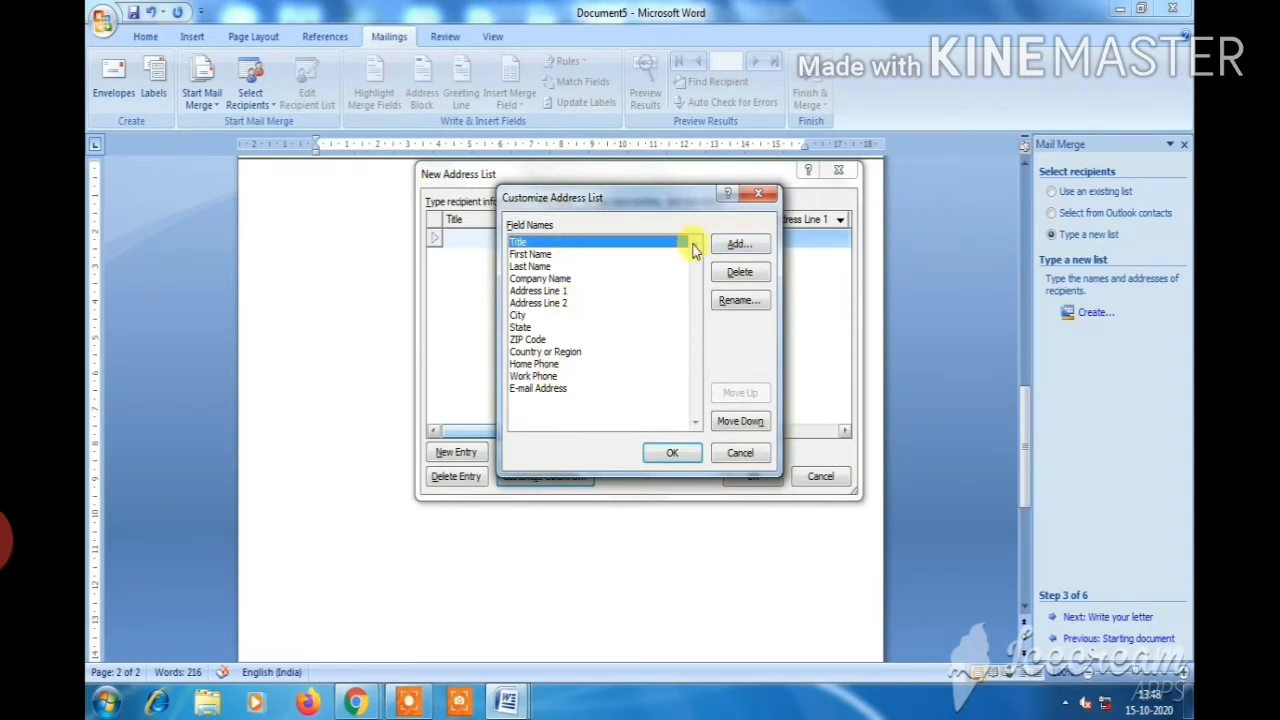
{"action": "left_click", "coordinate": [733, 300]}
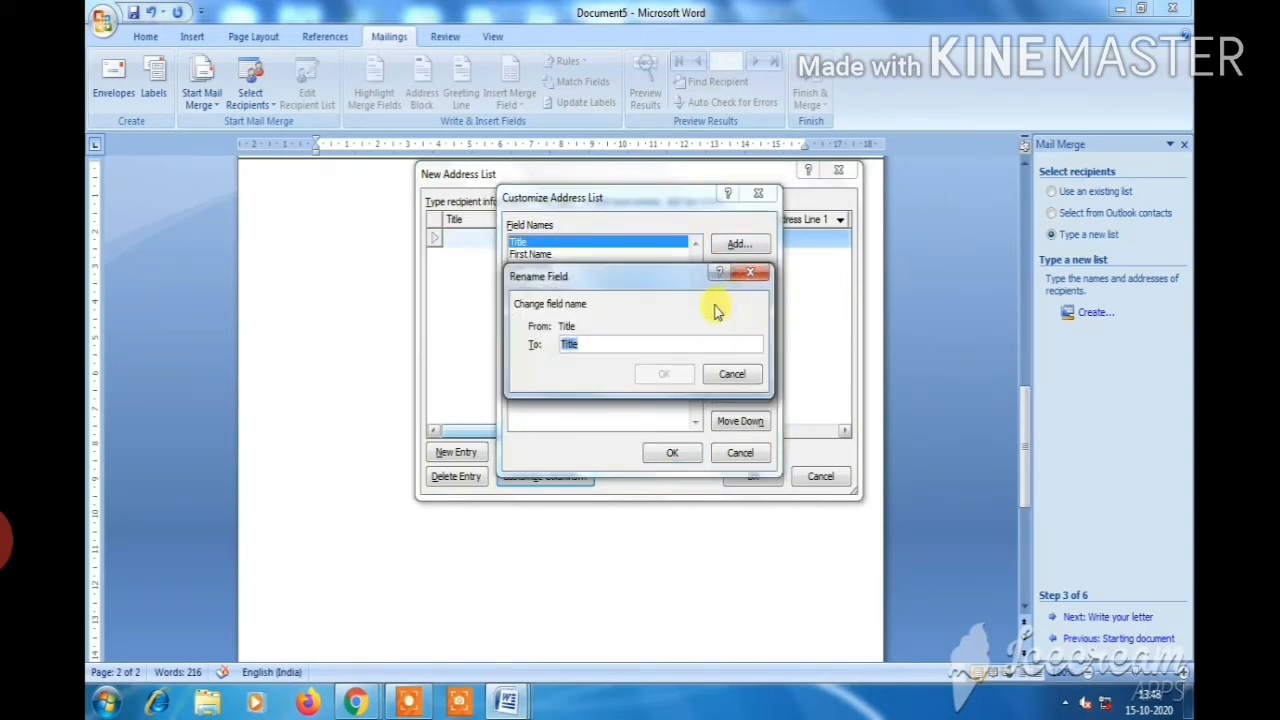
{"action": "key", "text": "BackSpace"}
{"action": "type", "text": "roll"}
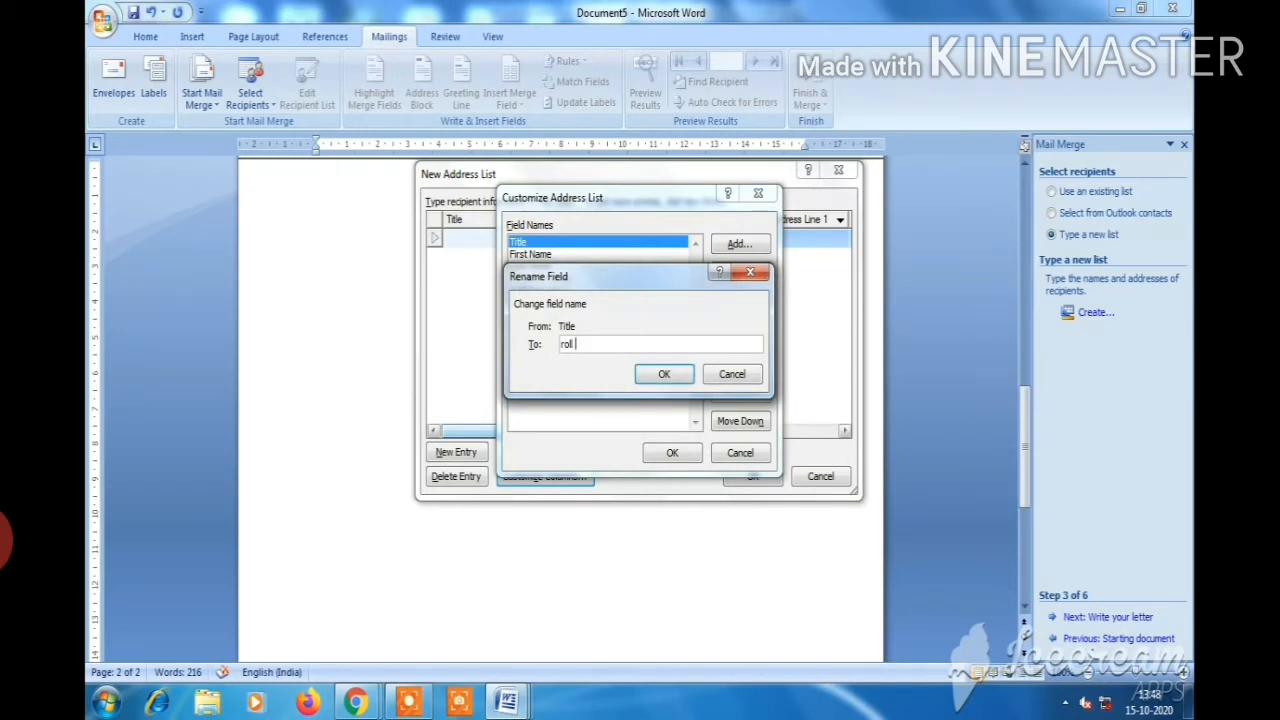
{"action": "type", "text": " no"}
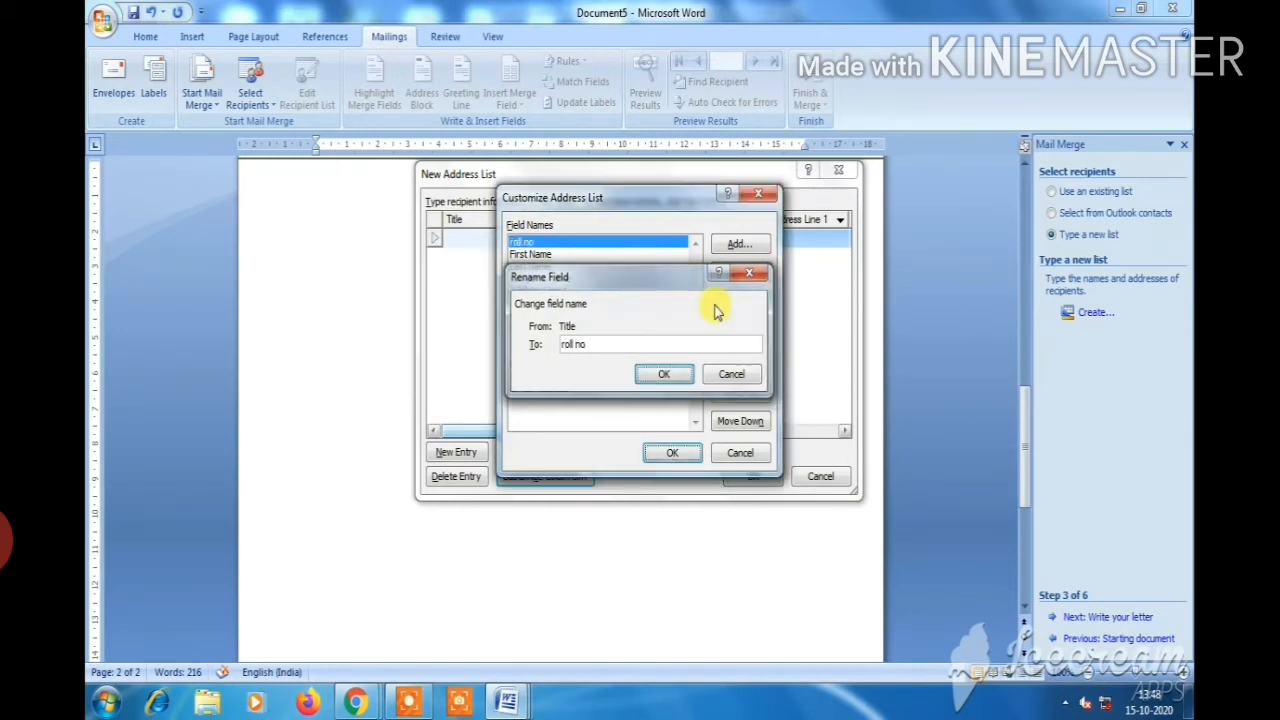
{"action": "key", "text": "Return"}
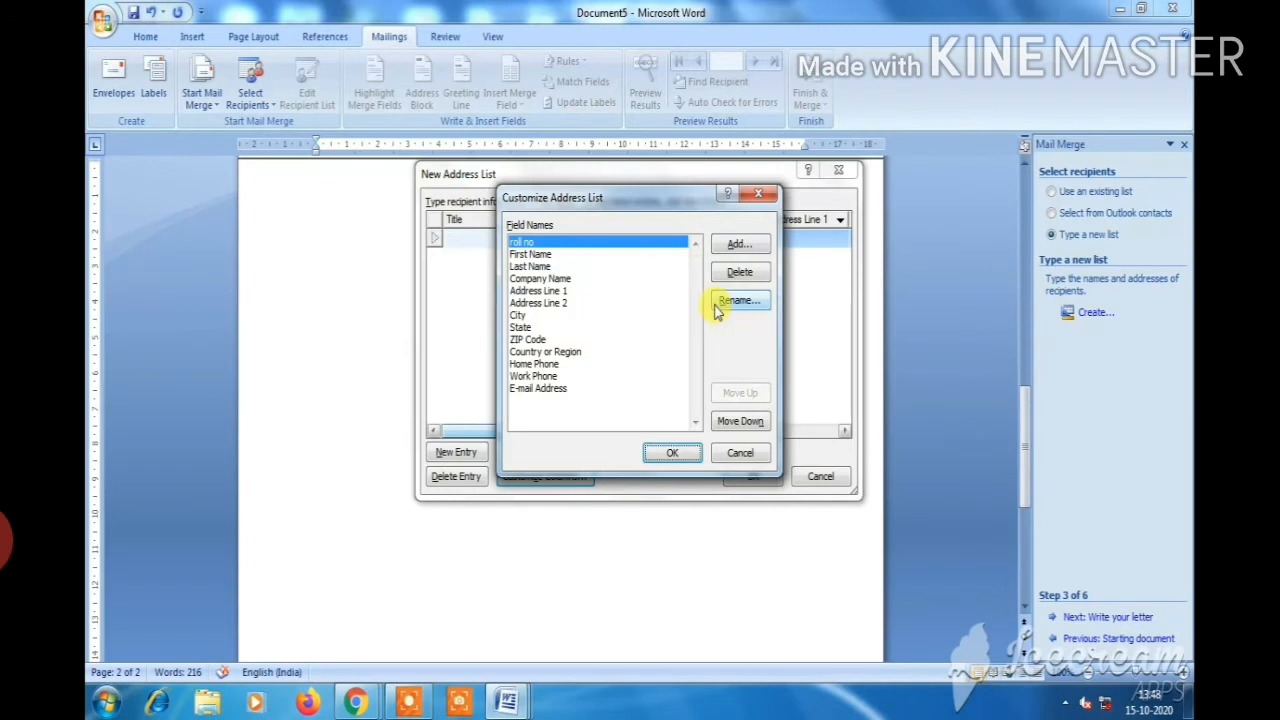
Delete the Company Name, Address Line 2 and State fields
{"action": "left_click", "coordinate": [540, 279]}
{"action": "left_click", "coordinate": [740, 272]}
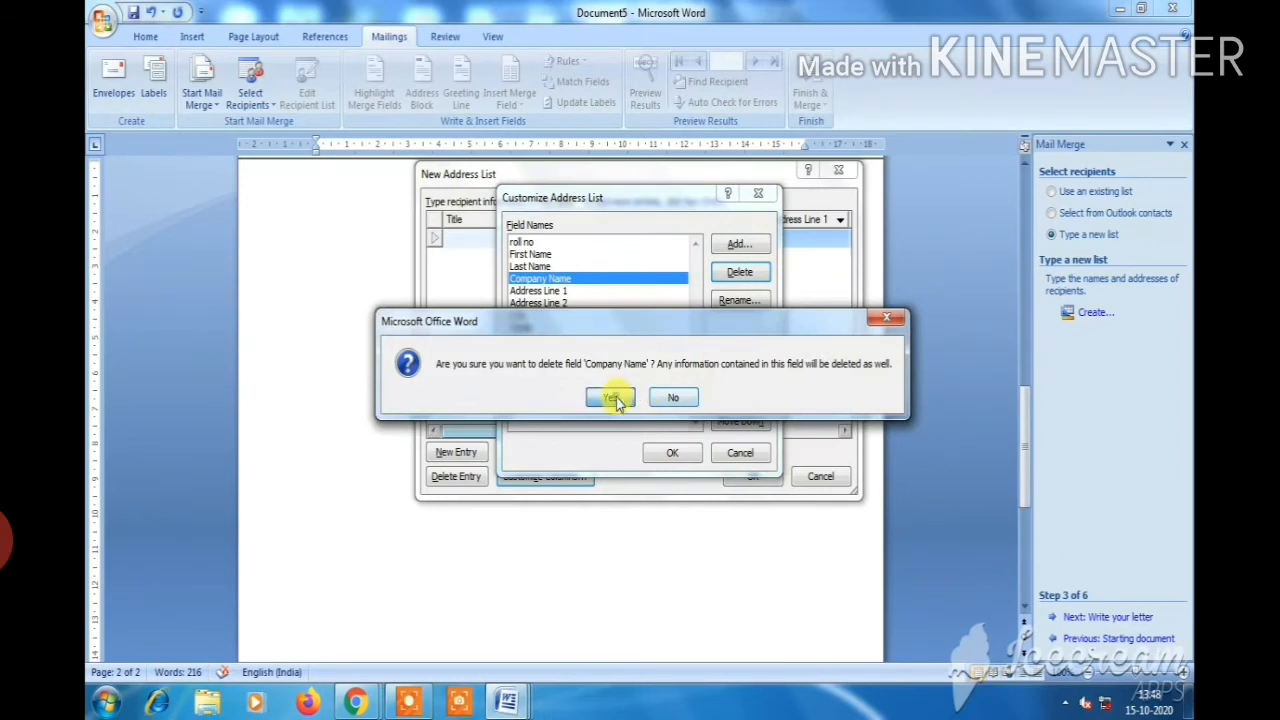
{"action": "left_click", "coordinate": [612, 398]}
{"action": "left_click", "coordinate": [556, 290]}
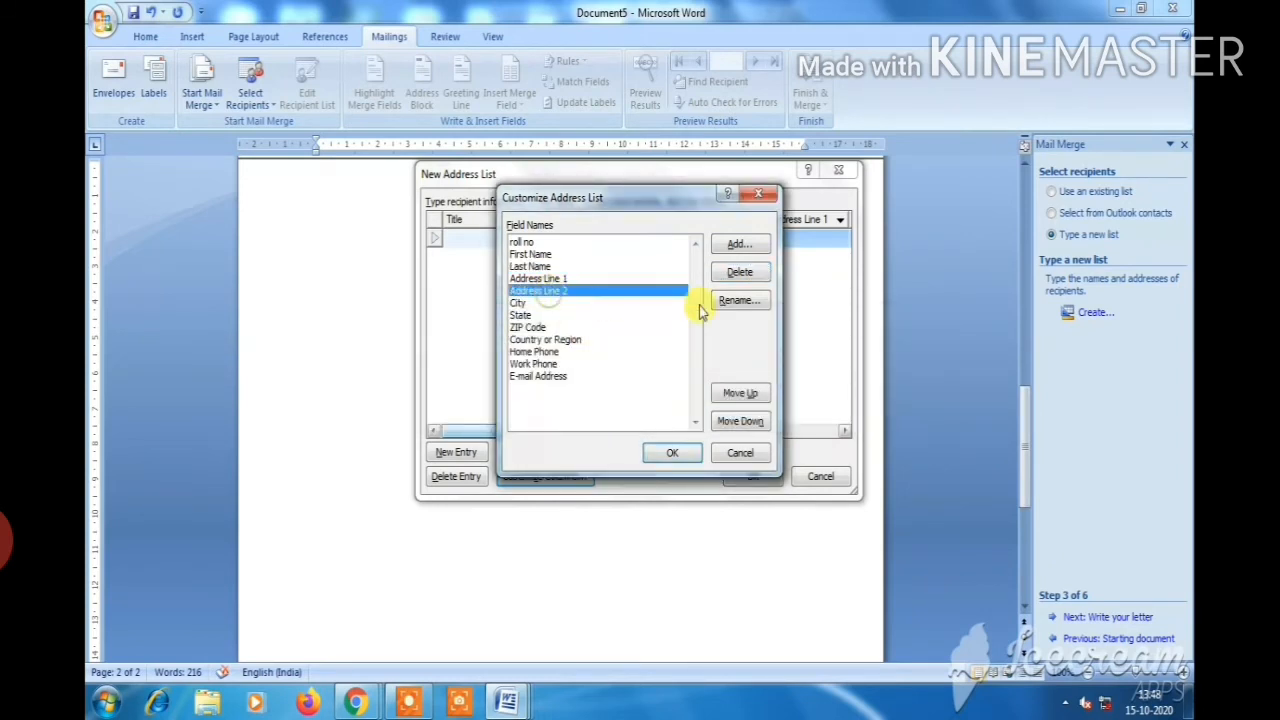
{"action": "left_click", "coordinate": [743, 274]}
{"action": "left_click", "coordinate": [618, 400]}
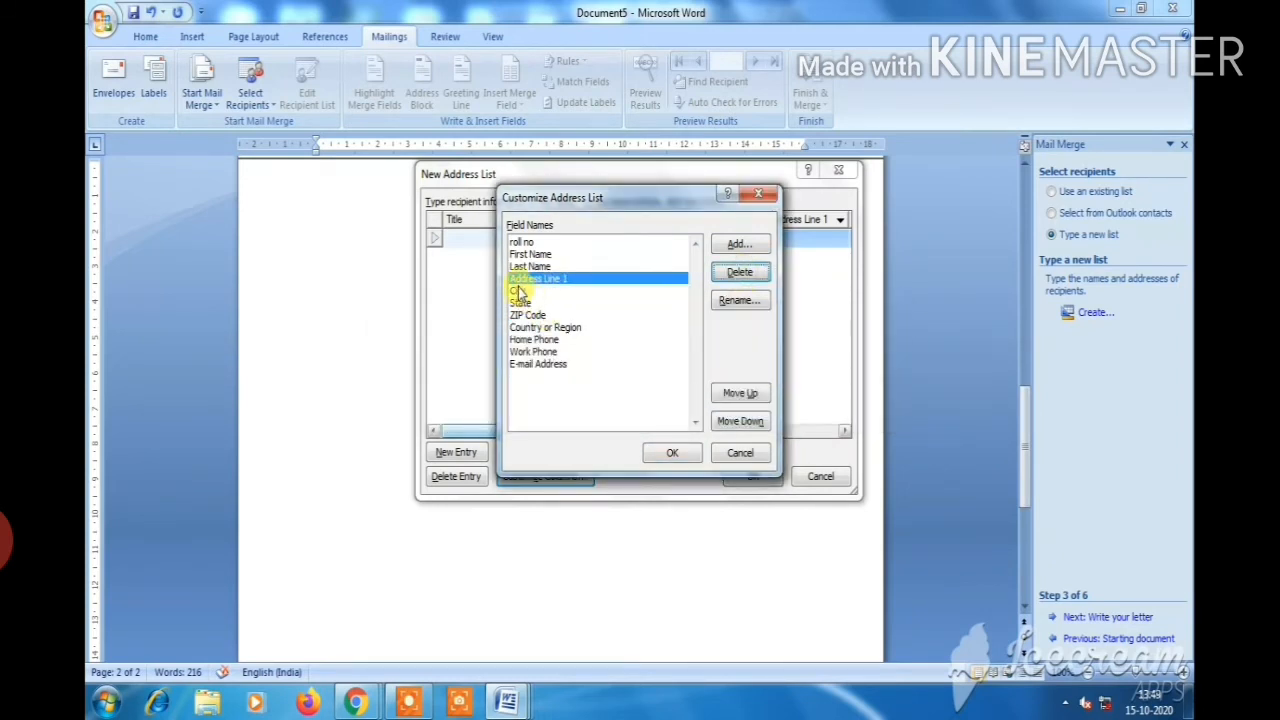
{"action": "left_click", "coordinate": [520, 302]}
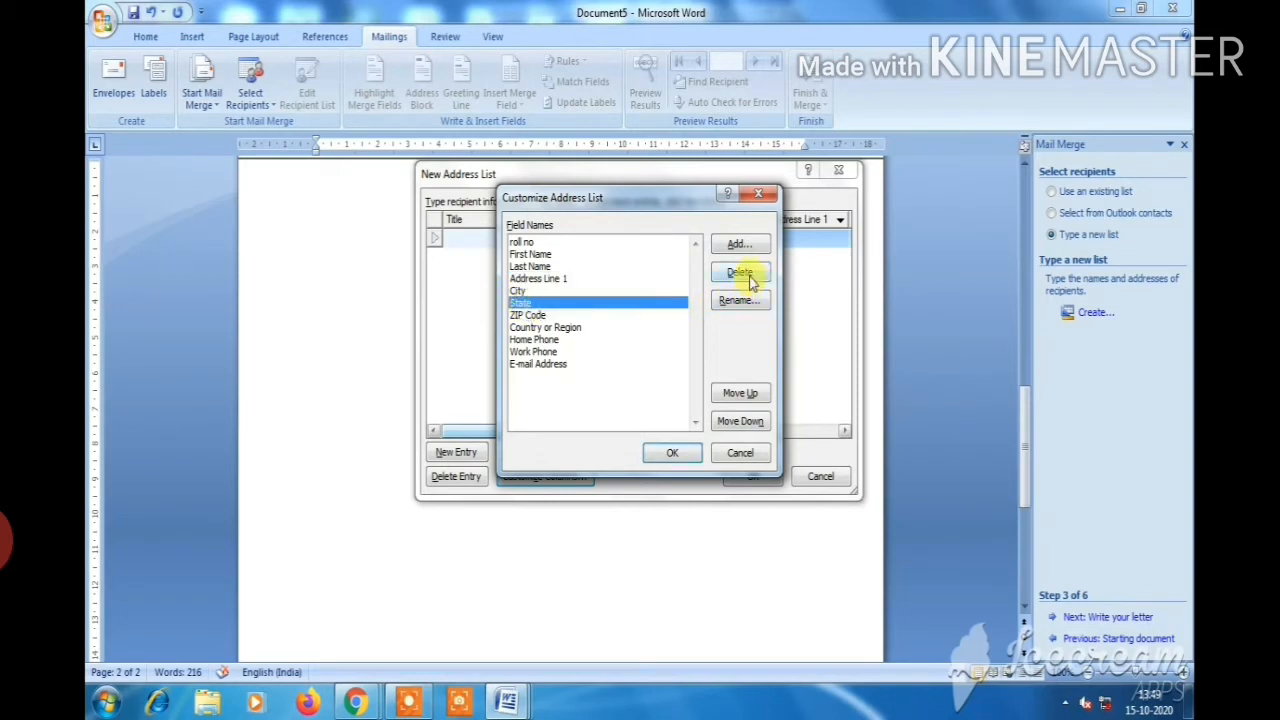
{"action": "left_click", "coordinate": [749, 279]}
{"action": "left_click", "coordinate": [618, 400]}
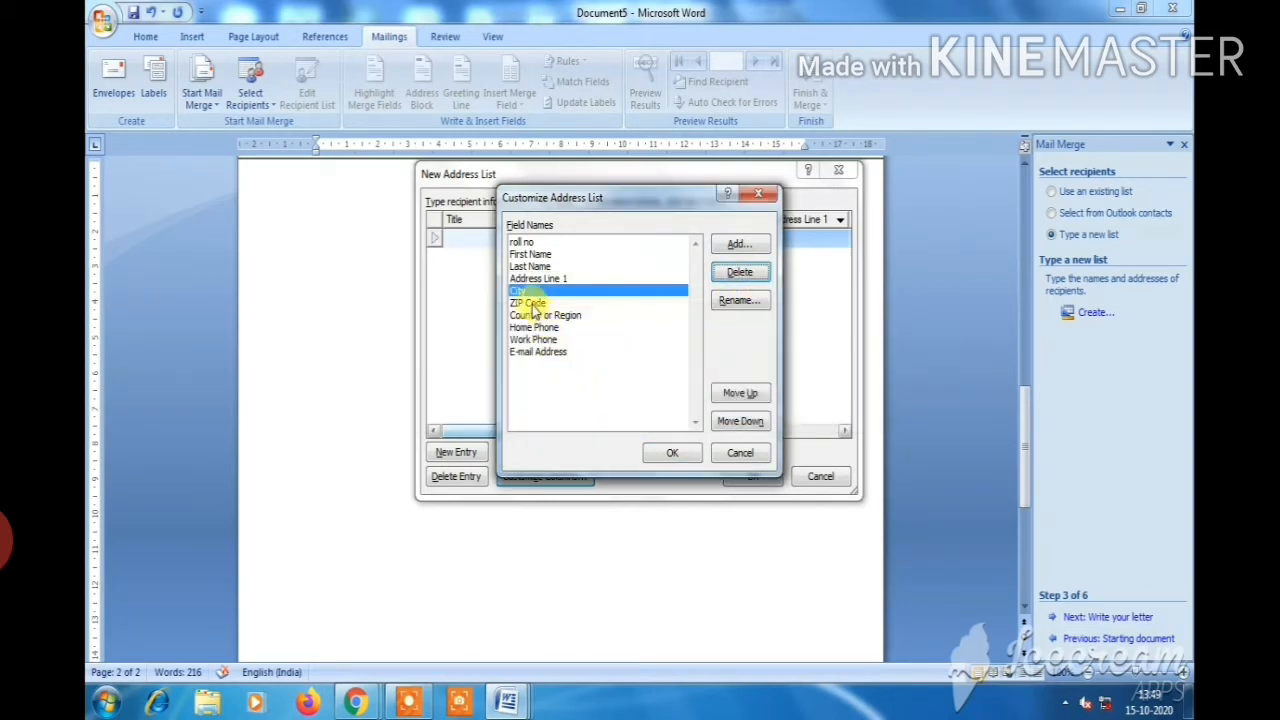
Delete the ZIP Code, Country or Region and Work Phone fields and apply the columns
{"action": "left_click", "coordinate": [530, 303]}
{"action": "left_click", "coordinate": [740, 272]}
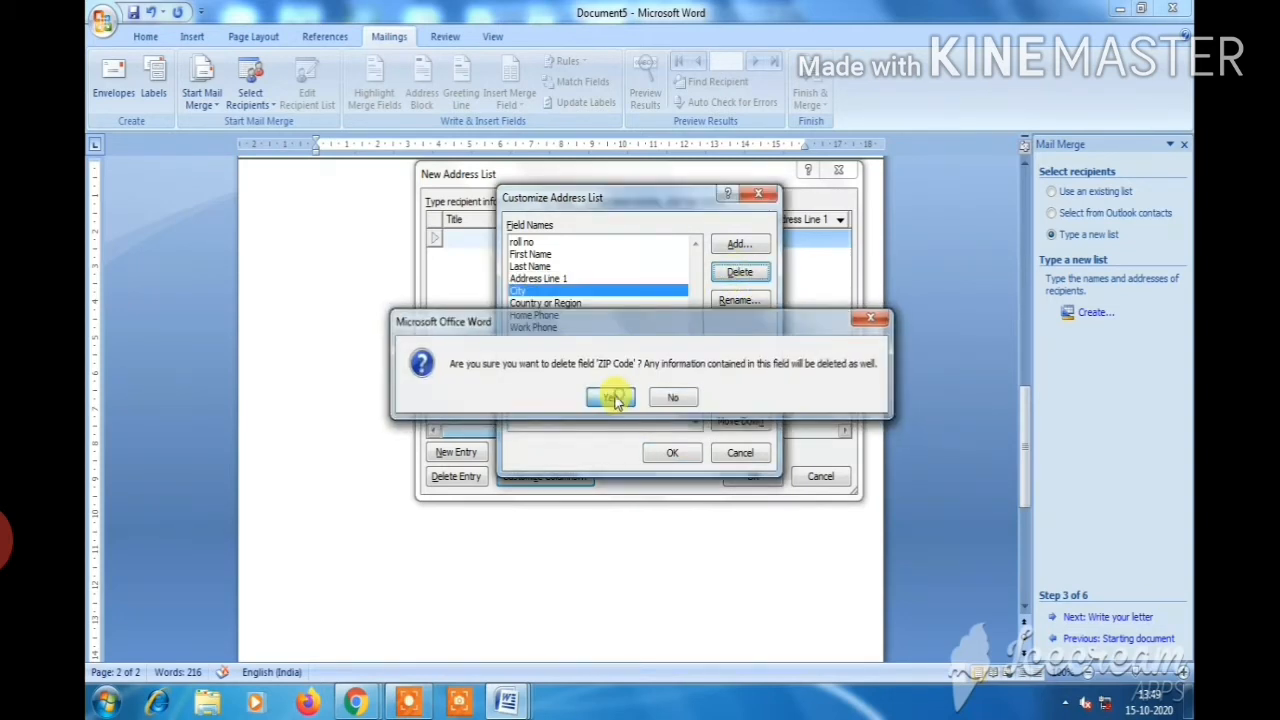
{"action": "left_click", "coordinate": [612, 398]}
{"action": "left_click", "coordinate": [545, 303]}
{"action": "left_click", "coordinate": [740, 272]}
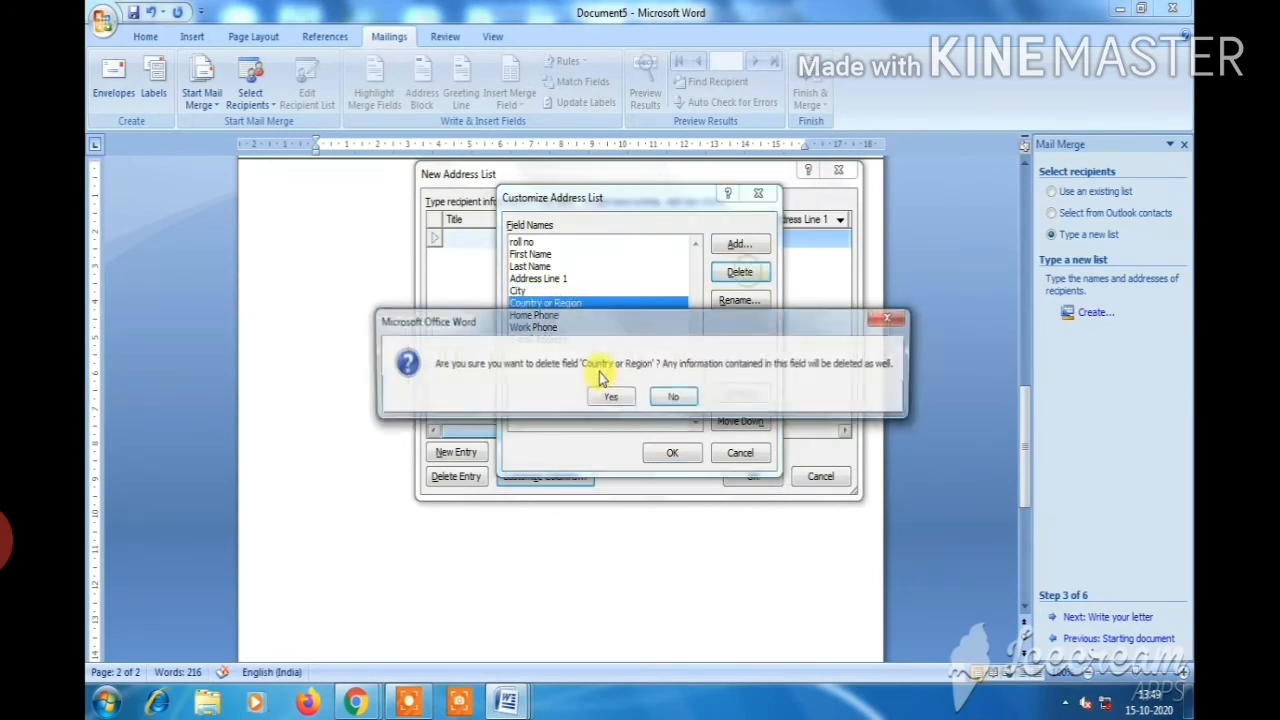
{"action": "left_click", "coordinate": [609, 397]}
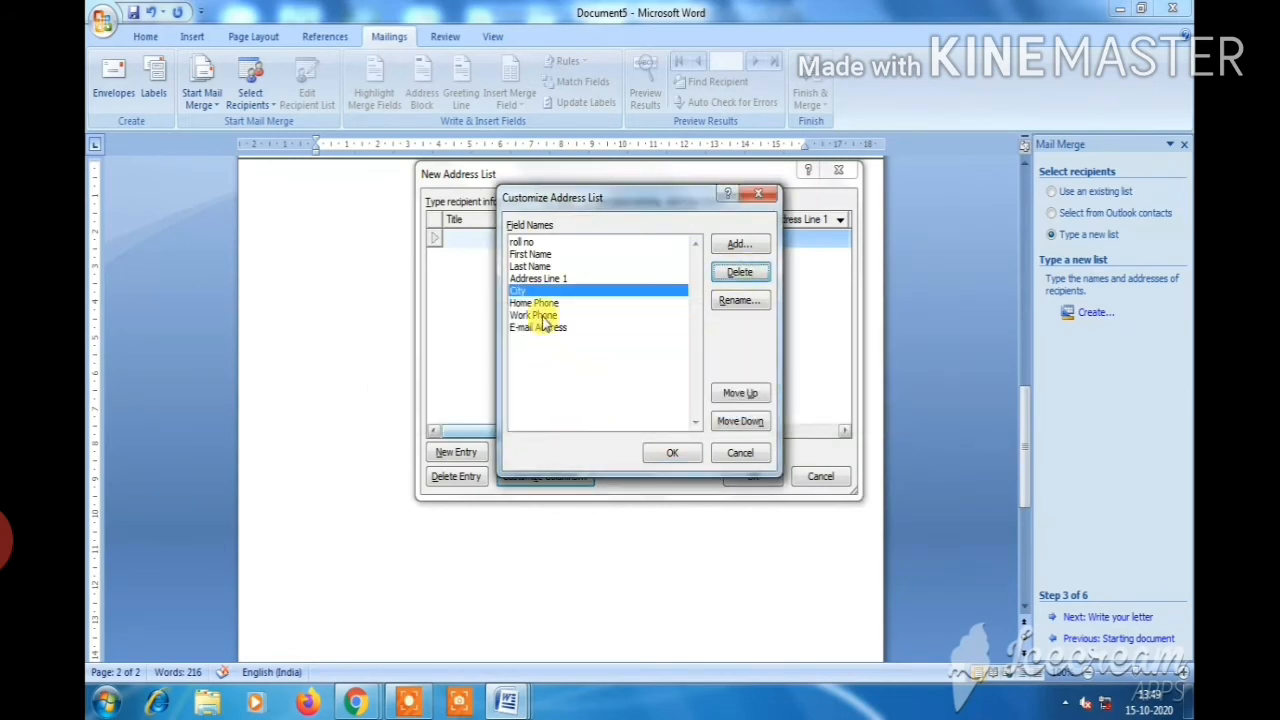
{"action": "left_click", "coordinate": [545, 315]}
{"action": "left_click", "coordinate": [740, 272]}
{"action": "left_click", "coordinate": [609, 398]}
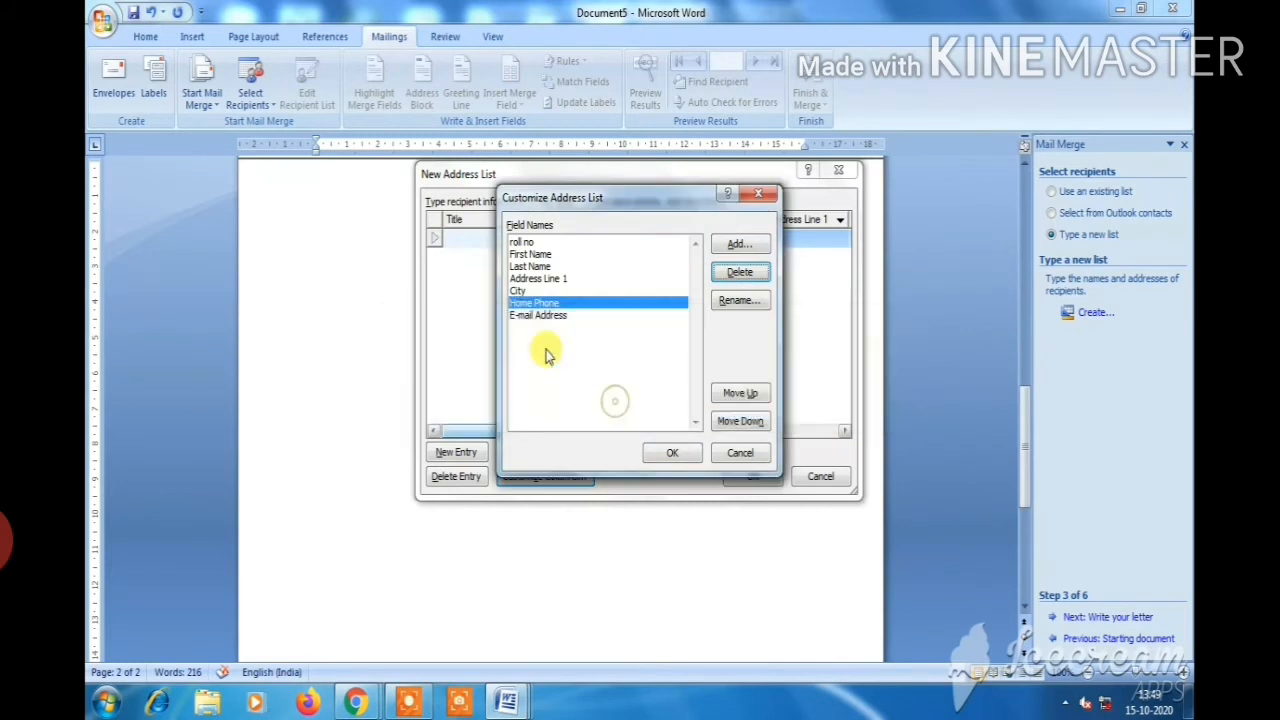
{"action": "left_click", "coordinate": [672, 455]}
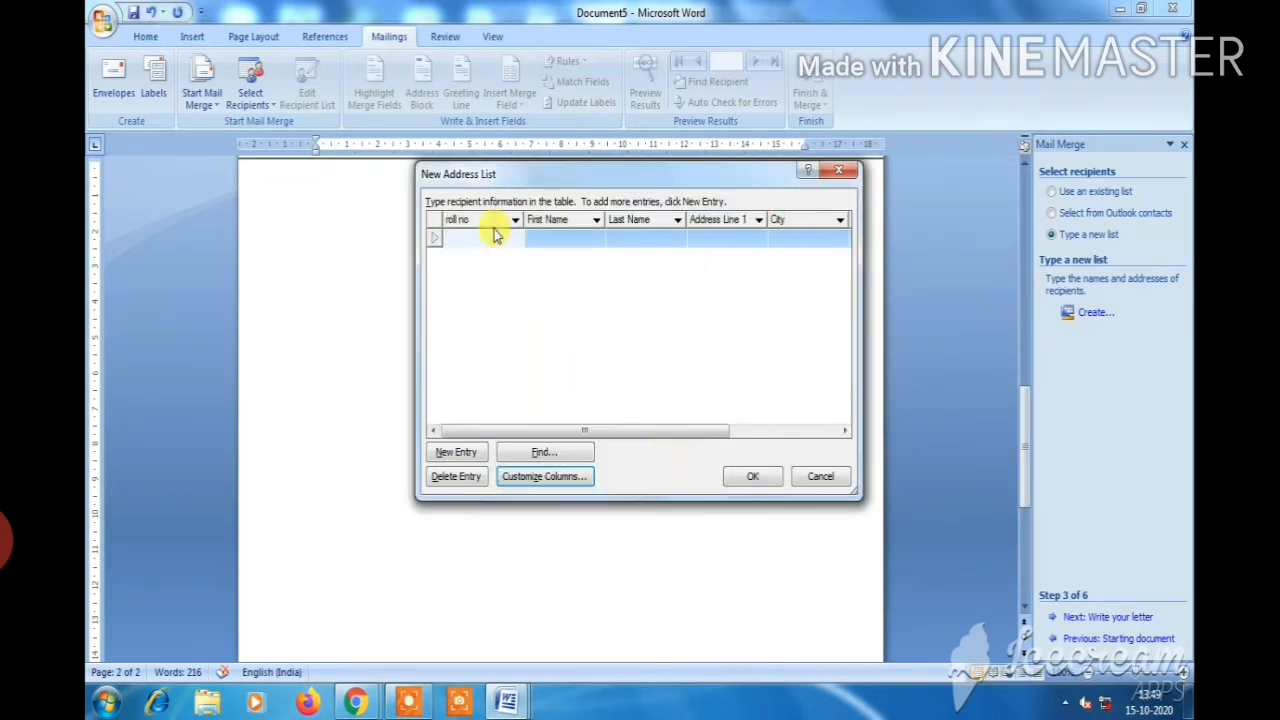
Widen the list and enter the first student: roll no 1, name, address, city gadag, phone, e-mail
{"action": "left_click_drag", "start_coordinate": [858, 318], "coordinate": [1013, 323]}
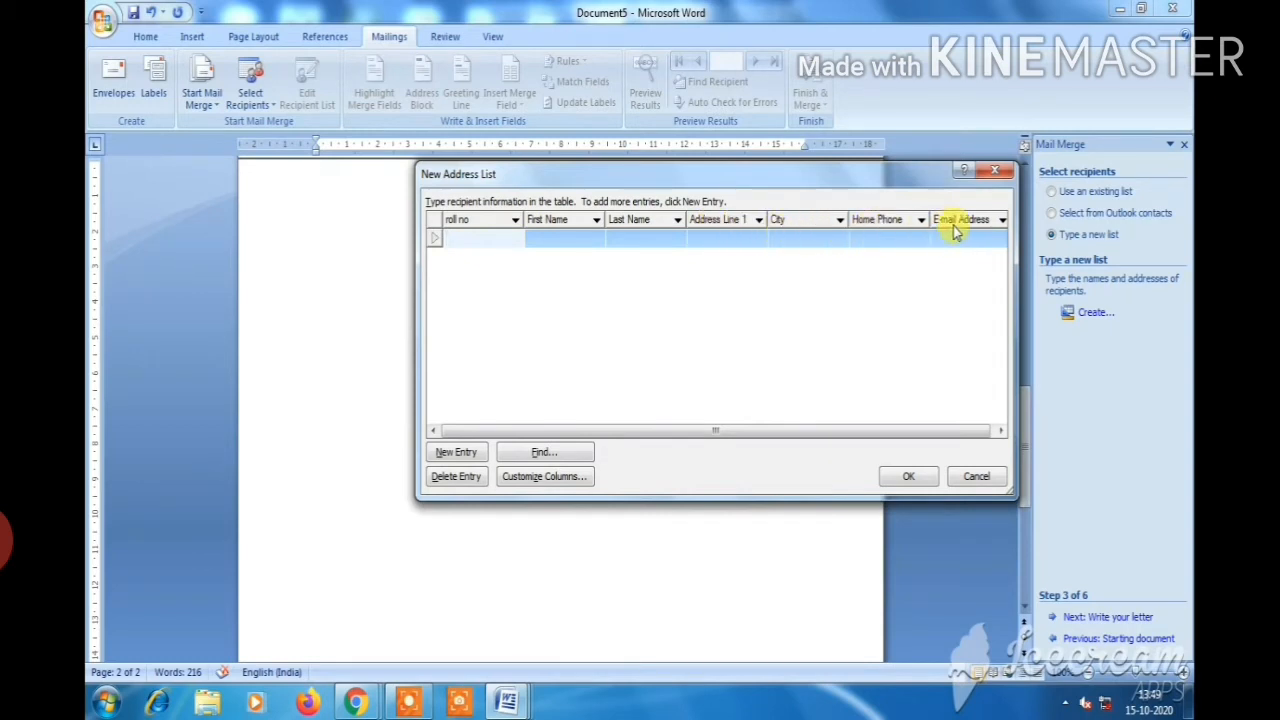
{"action": "left_click", "coordinate": [487, 236]}
{"action": "type", "text": "1"}
{"action": "left_click", "coordinate": [566, 239]}
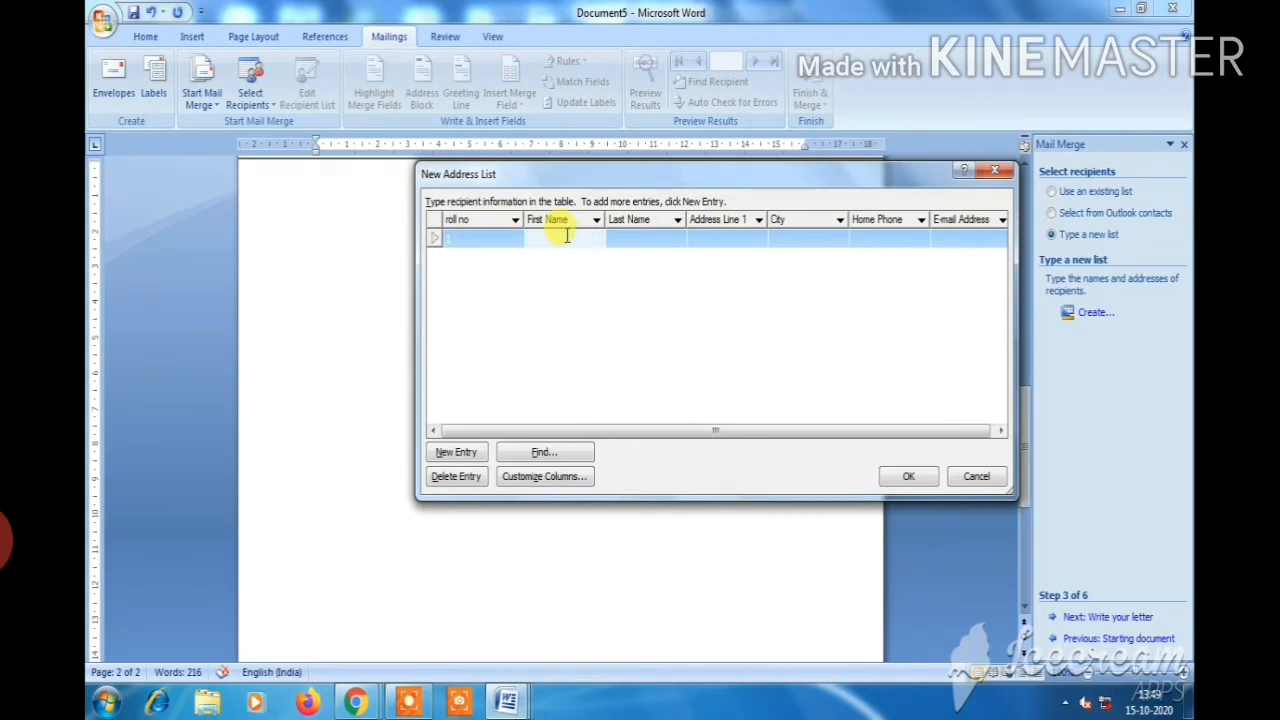
{"action": "type", "text": "pooja"}
{"action": "left_click", "coordinate": [632, 233]}
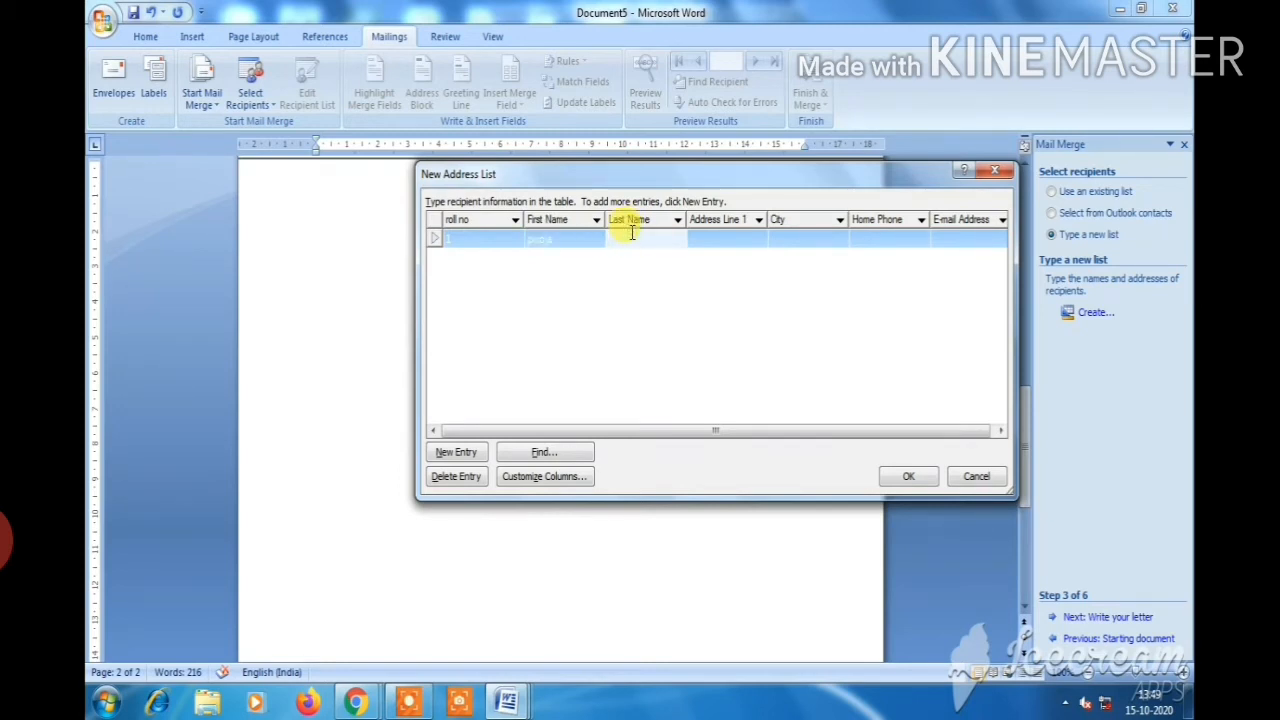
{"action": "type", "text": "m"}
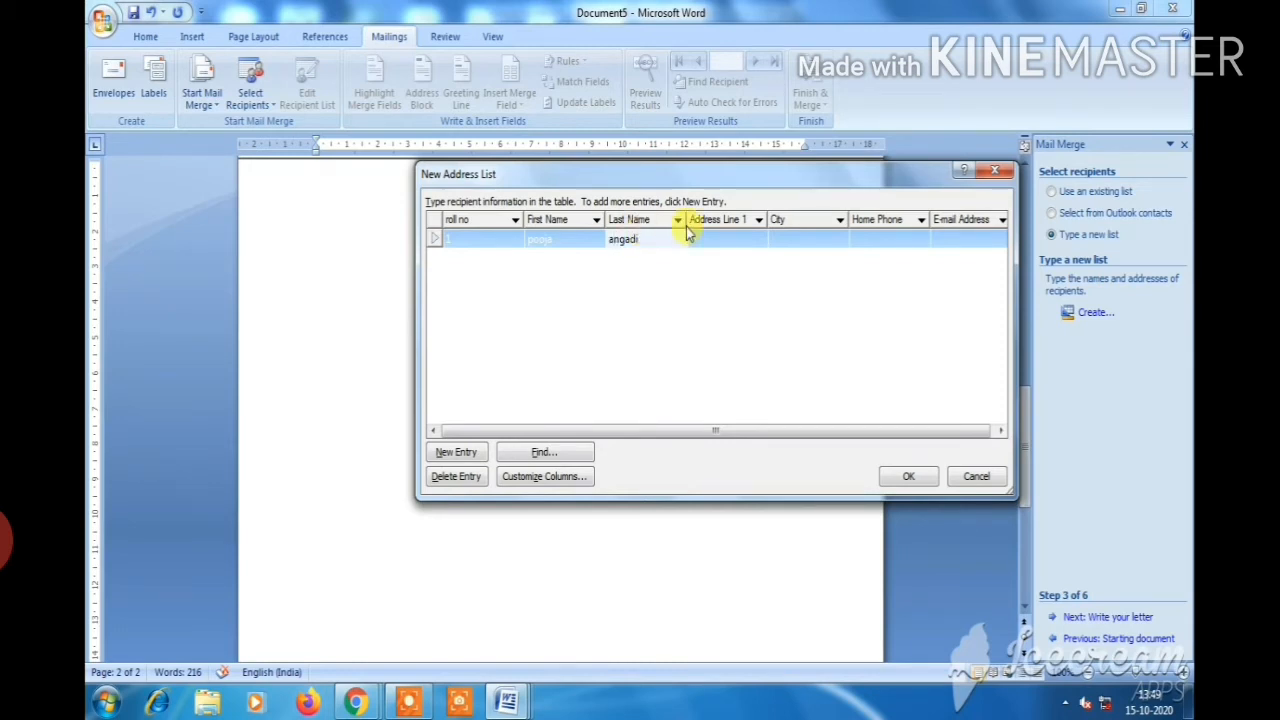
{"action": "left_click", "coordinate": [726, 241]}
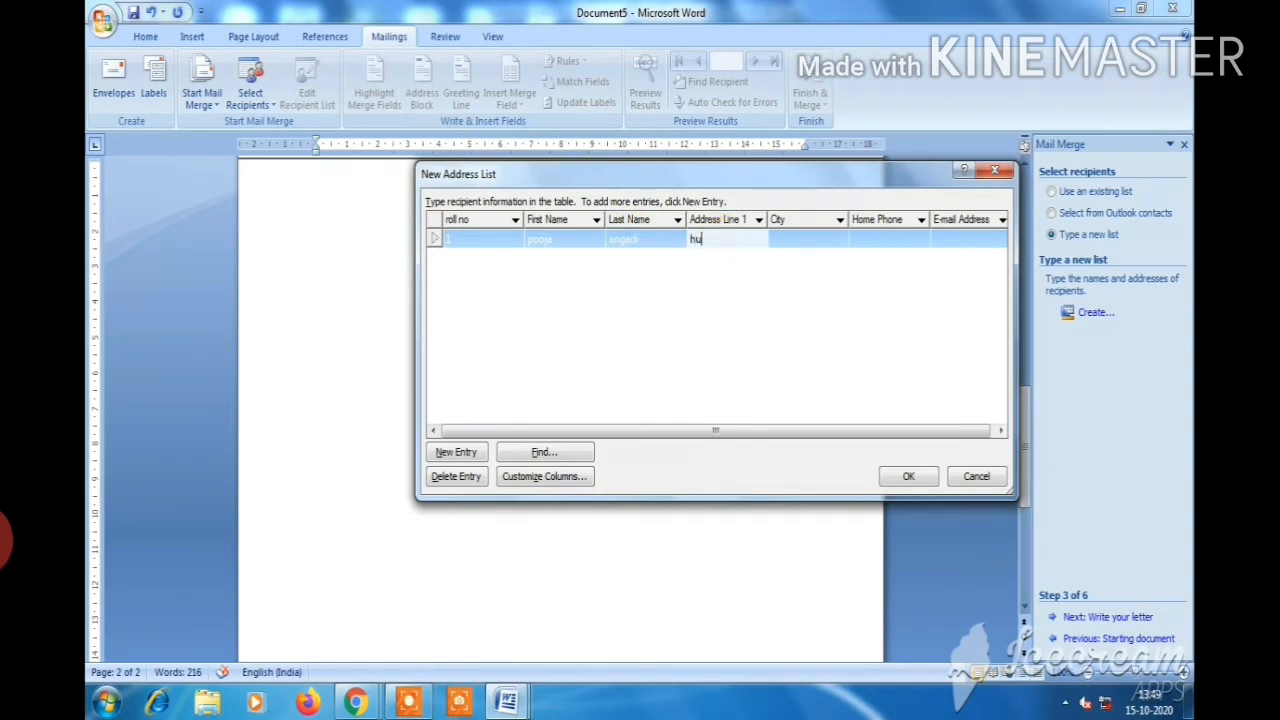
{"action": "type", "text": "hudco"}
{"action": "left_click", "coordinate": [803, 241]}
{"action": "type", "text": "gadag"}
{"action": "left_click", "coordinate": [908, 236]}
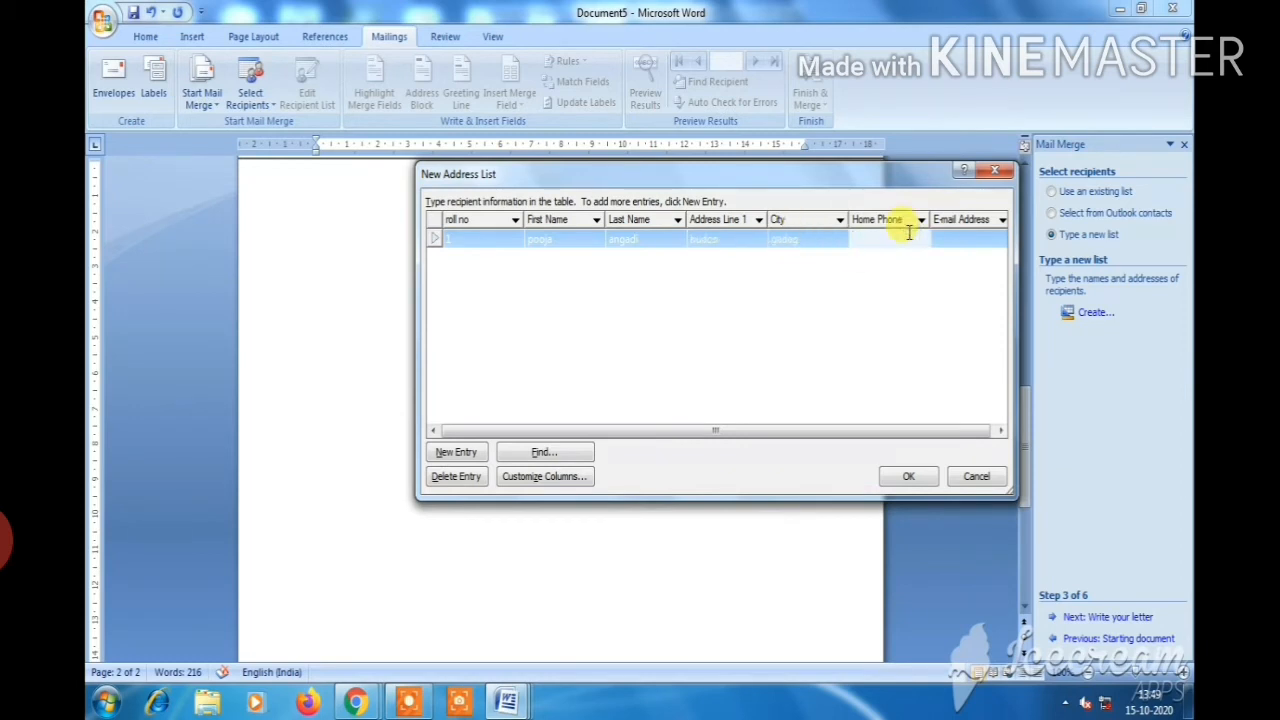
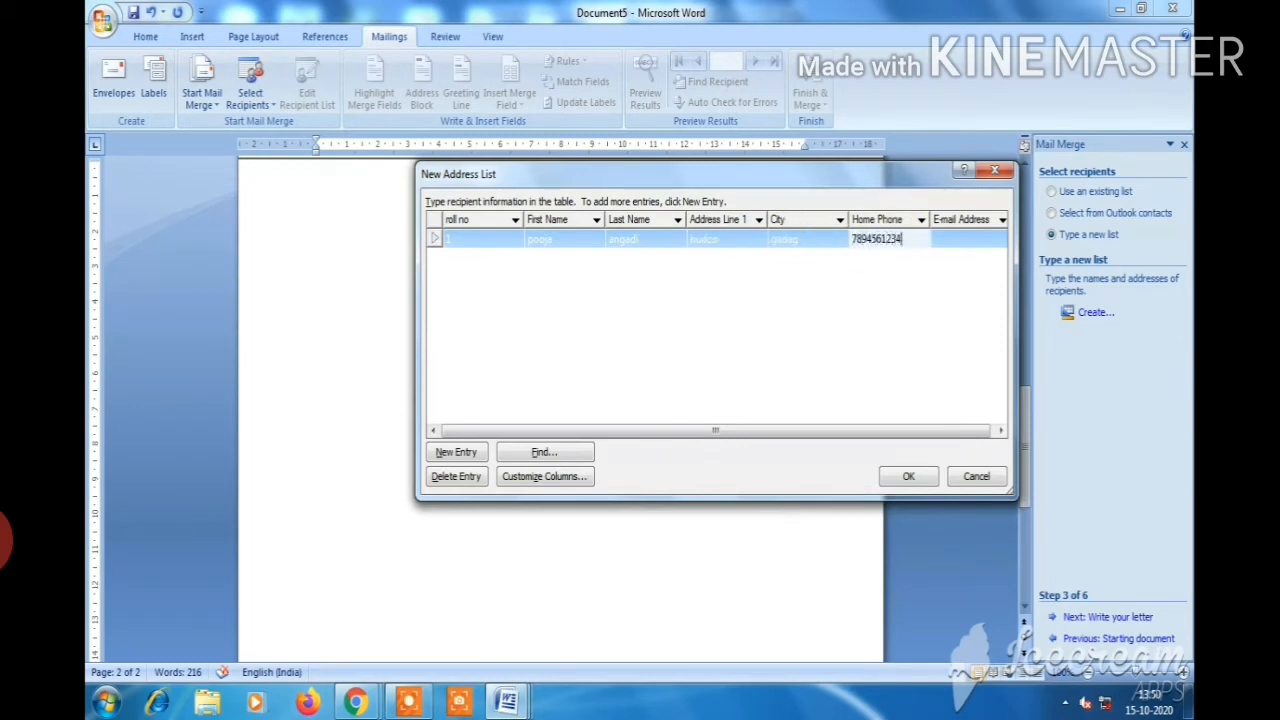
{"action": "left_click", "coordinate": [948, 237]}
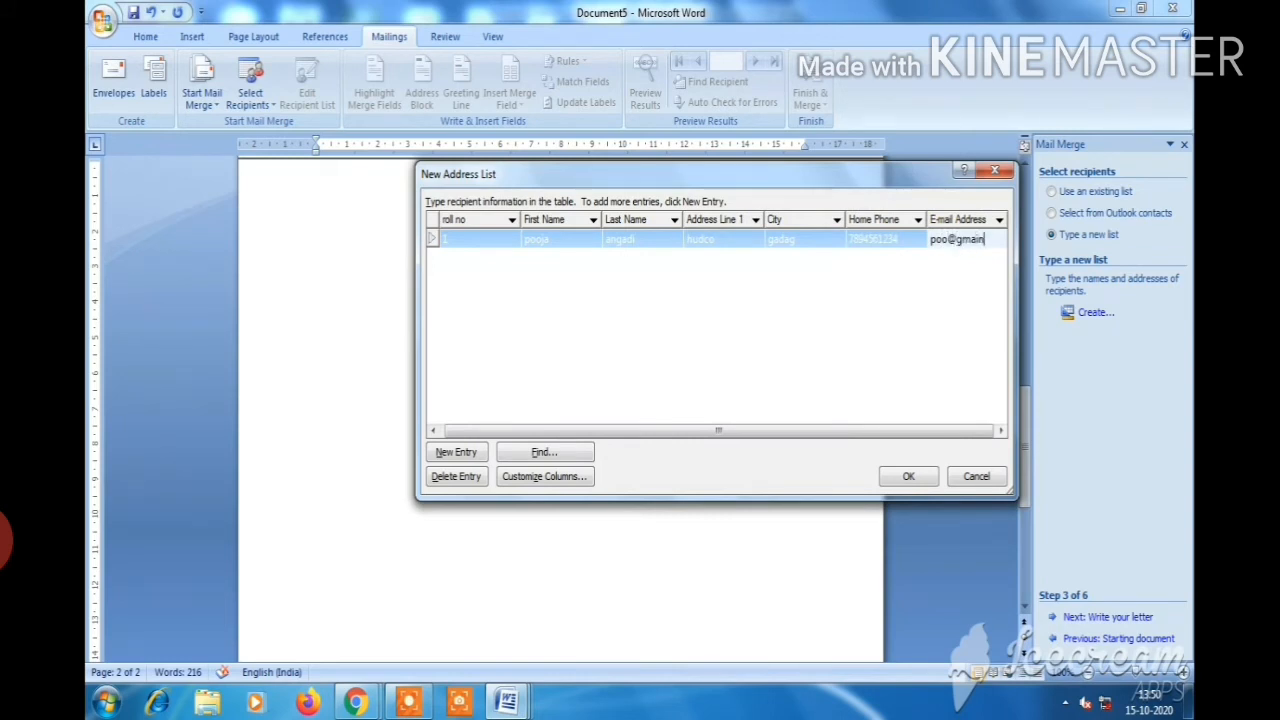
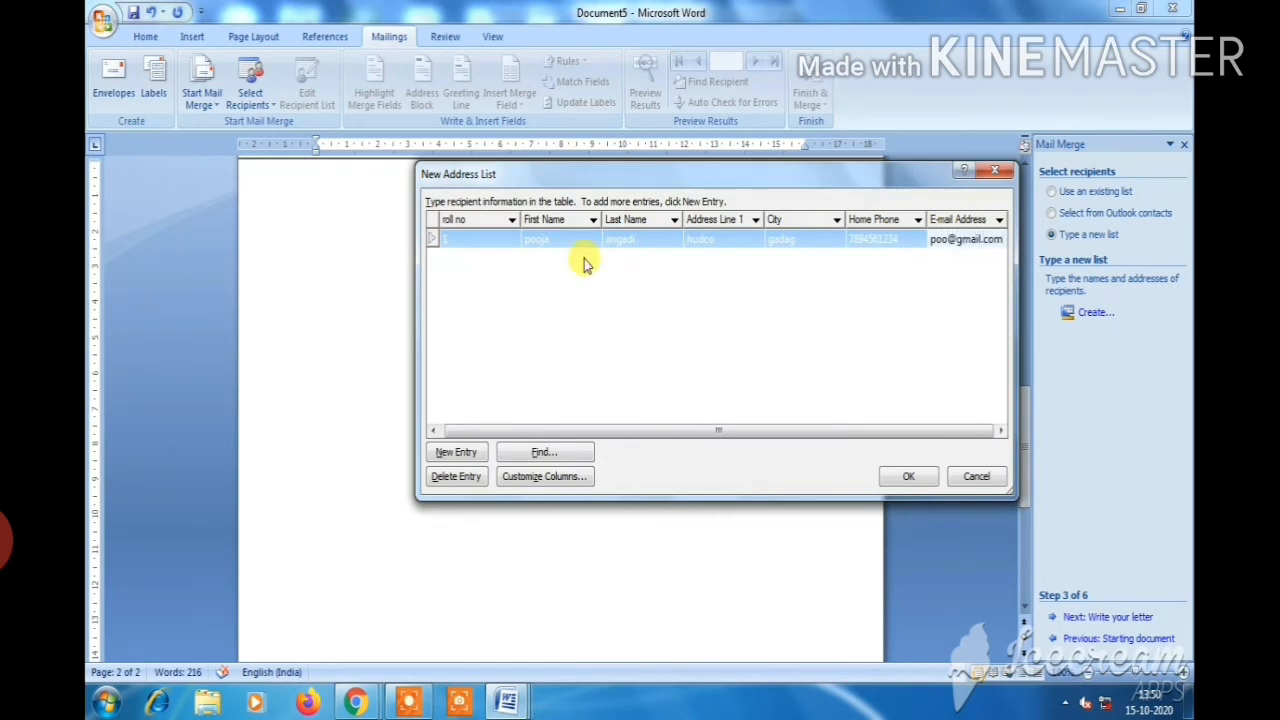
Add a second entry with the student's name, street address, city hubli, phone and e-mail
{"action": "left_click", "coordinate": [455, 452]}
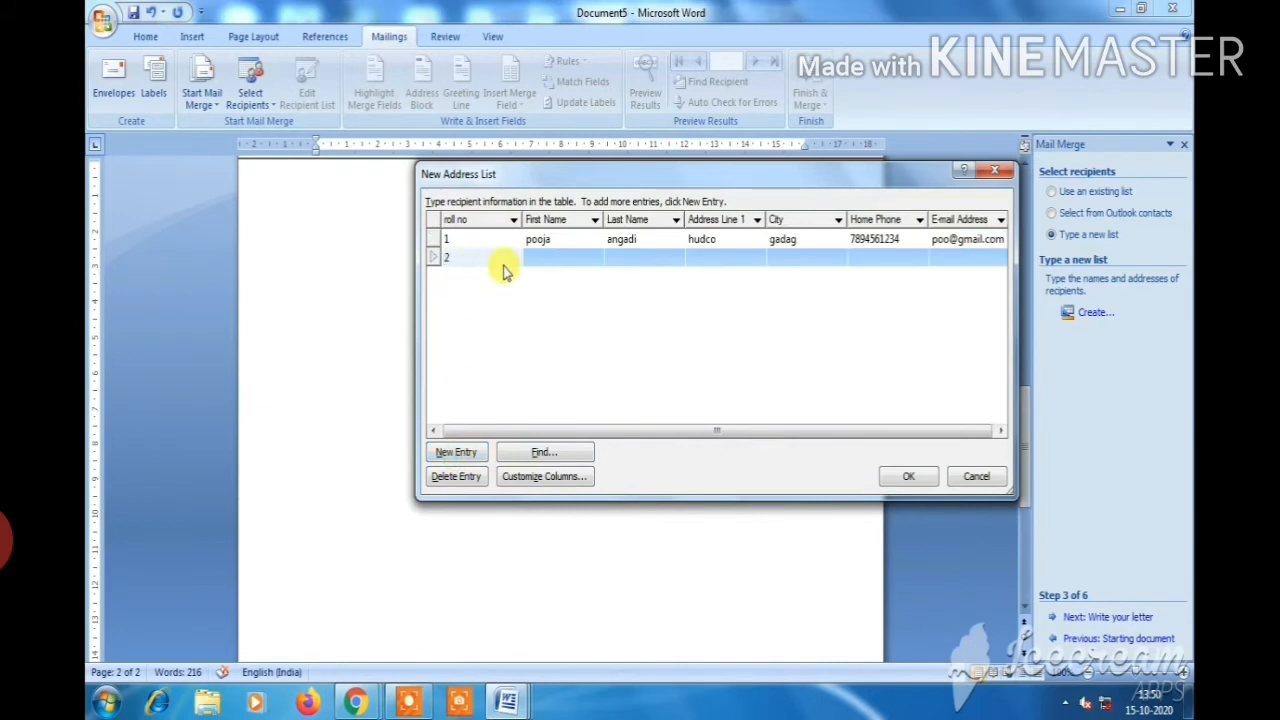
{"action": "left_click", "coordinate": [560, 257]}
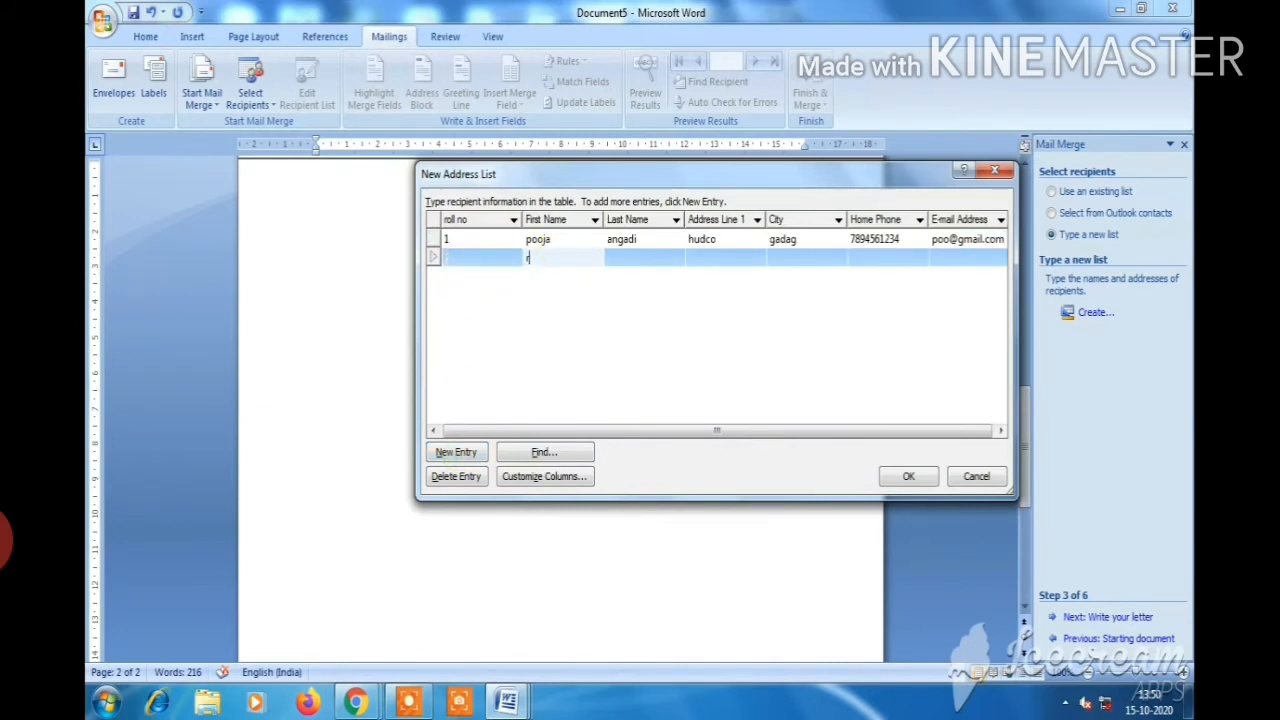
{"action": "left_click", "coordinate": [621, 255]}
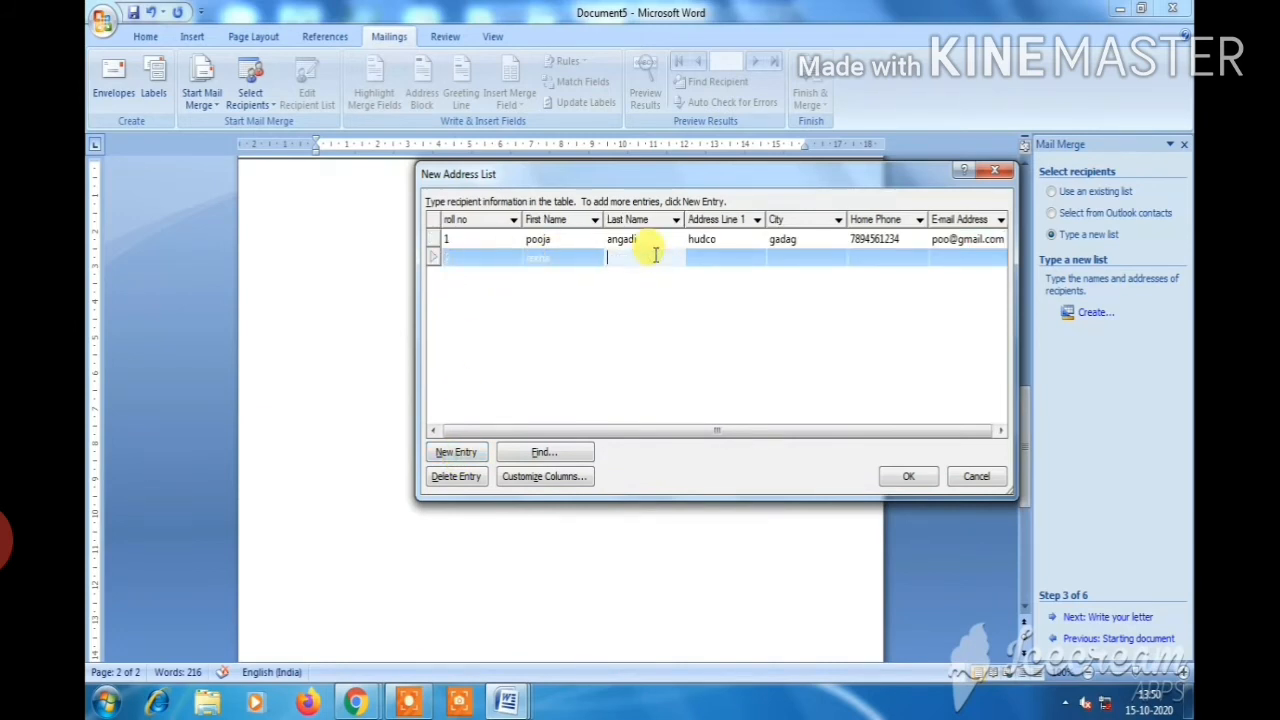
{"action": "left_click", "coordinate": [703, 258]}
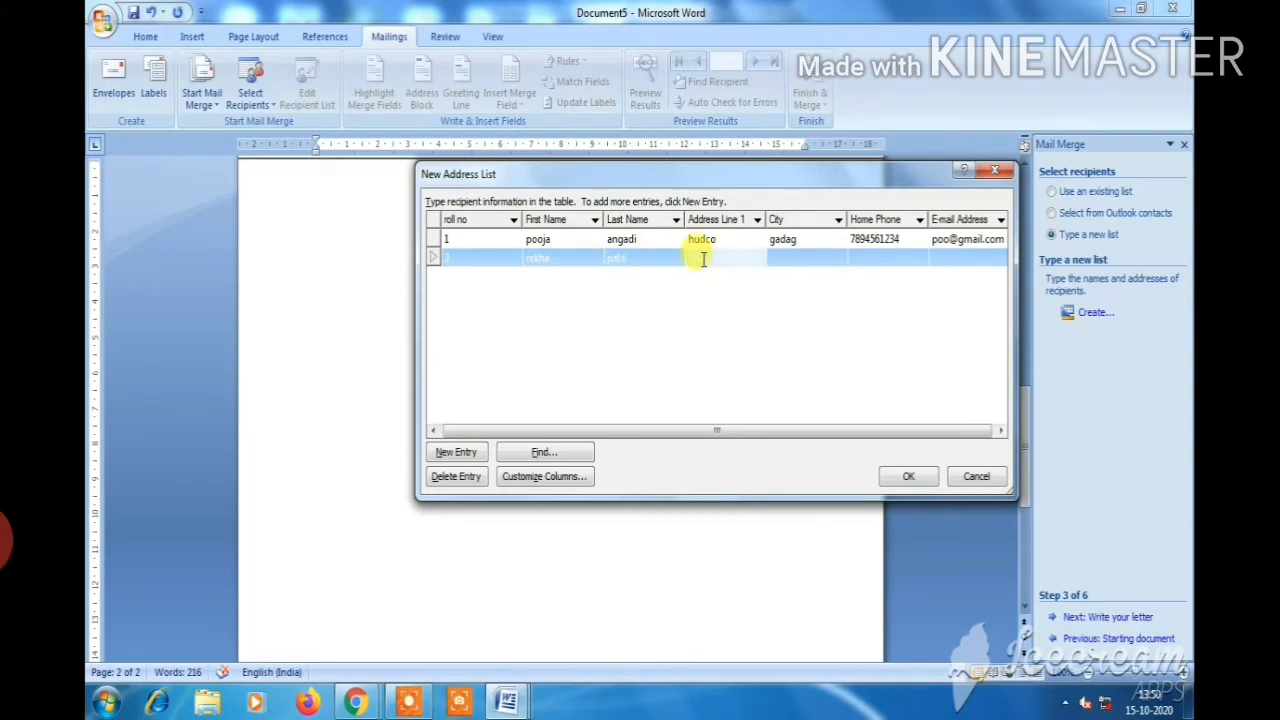
{"action": "type", "text": "anand nagar"}
{"action": "left_click", "coordinate": [787, 258]}
{"action": "type", "text": "hubli"}
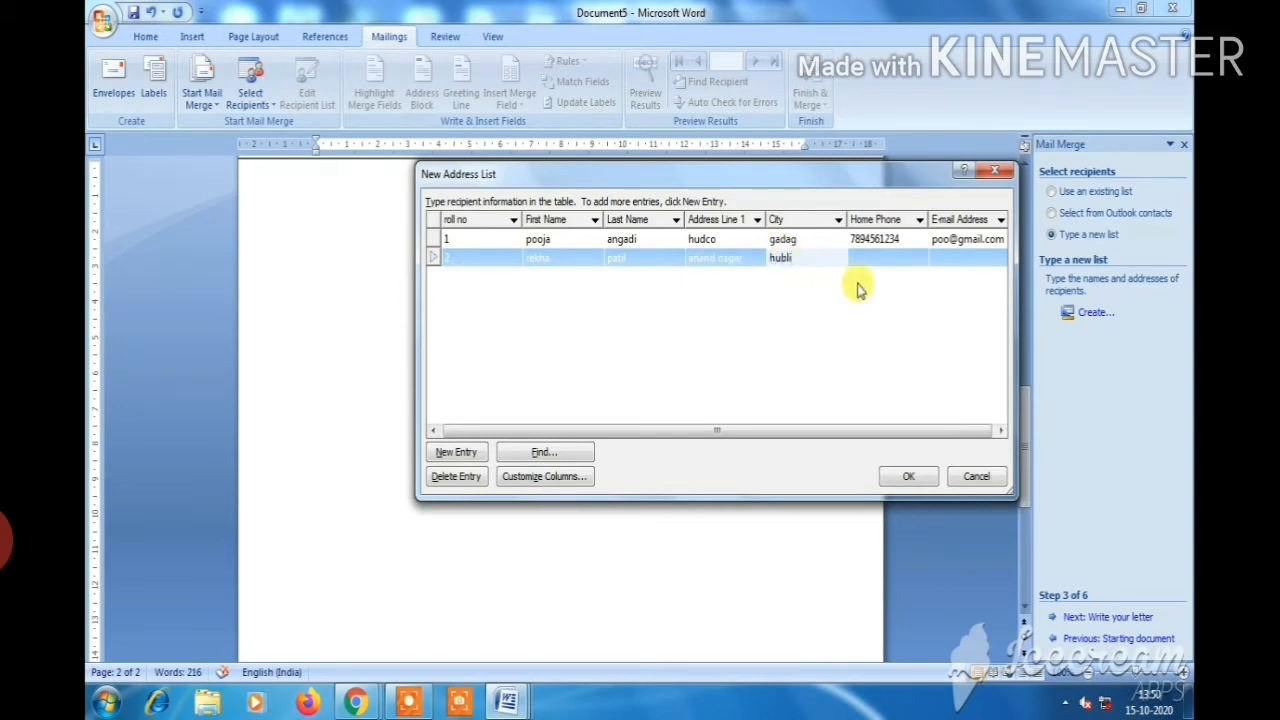
{"action": "left_click", "coordinate": [870, 257]}
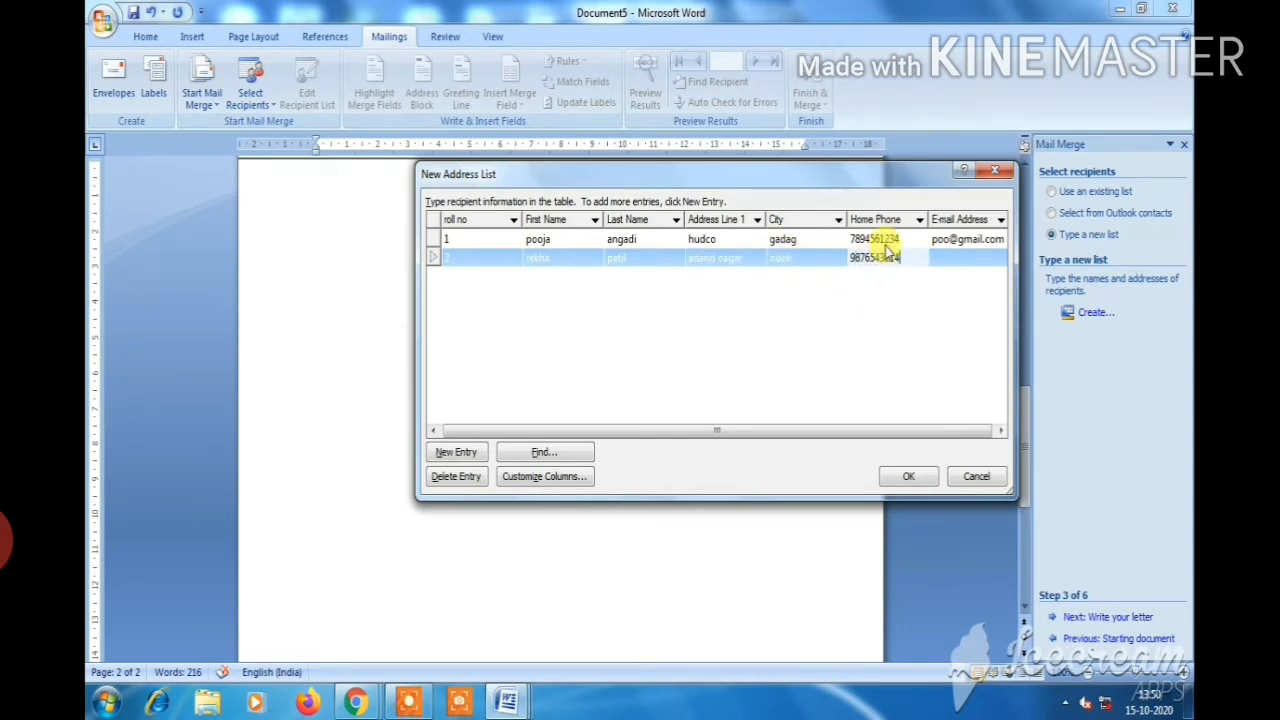
{"action": "left_click", "coordinate": [959, 259]}
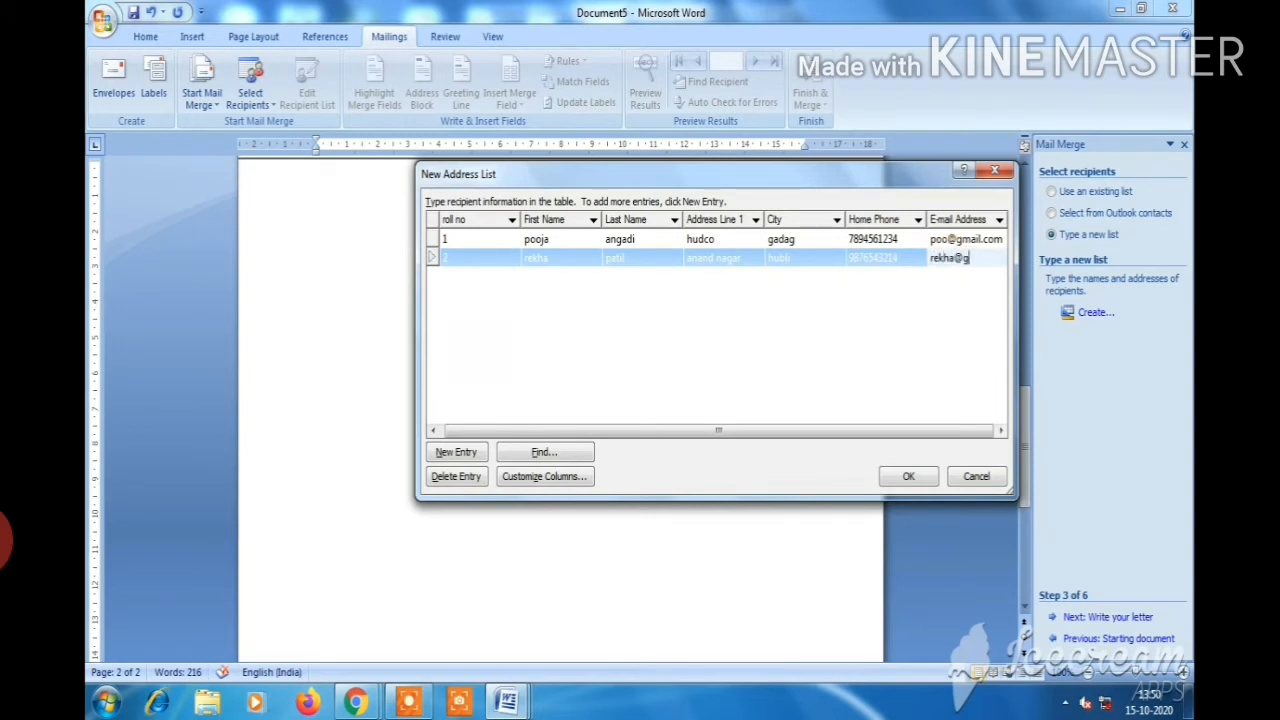
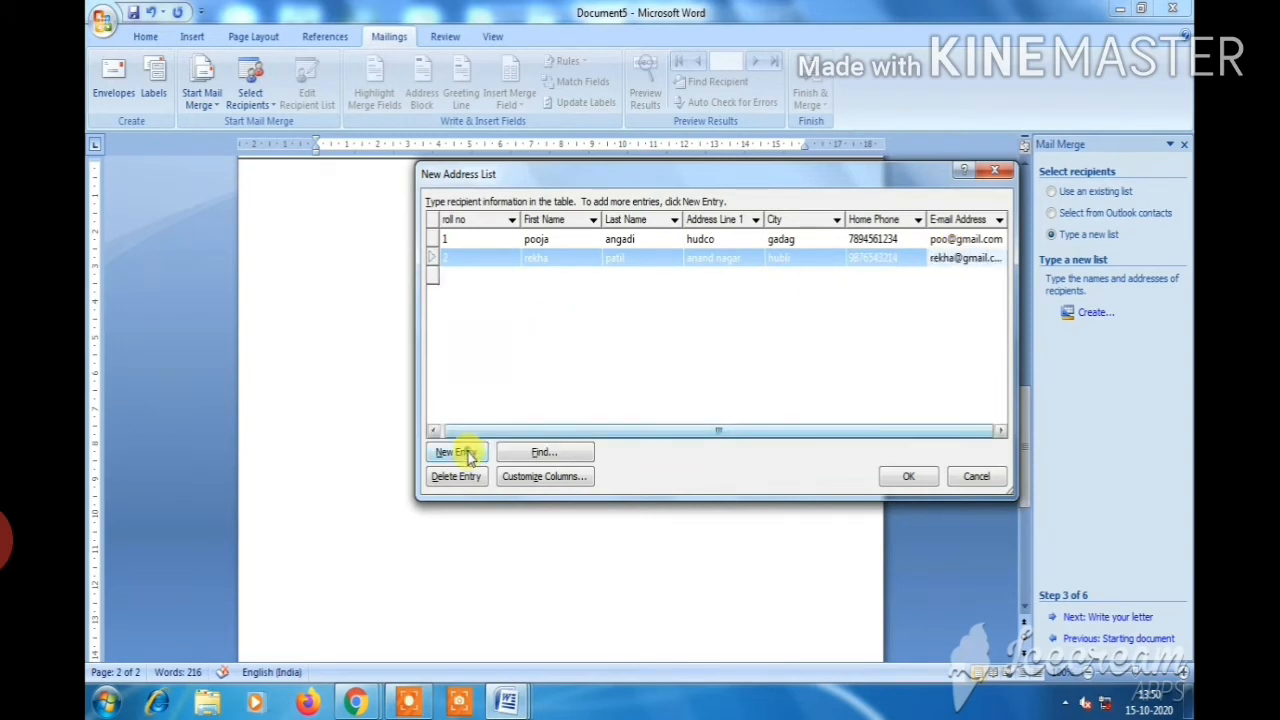
Add a third entry with roll no 3, name, address, city, phone and e-mail, then a blank fourth row
{"action": "left_click", "coordinate": [455, 452]}
{"action": "type", "text": "3"}
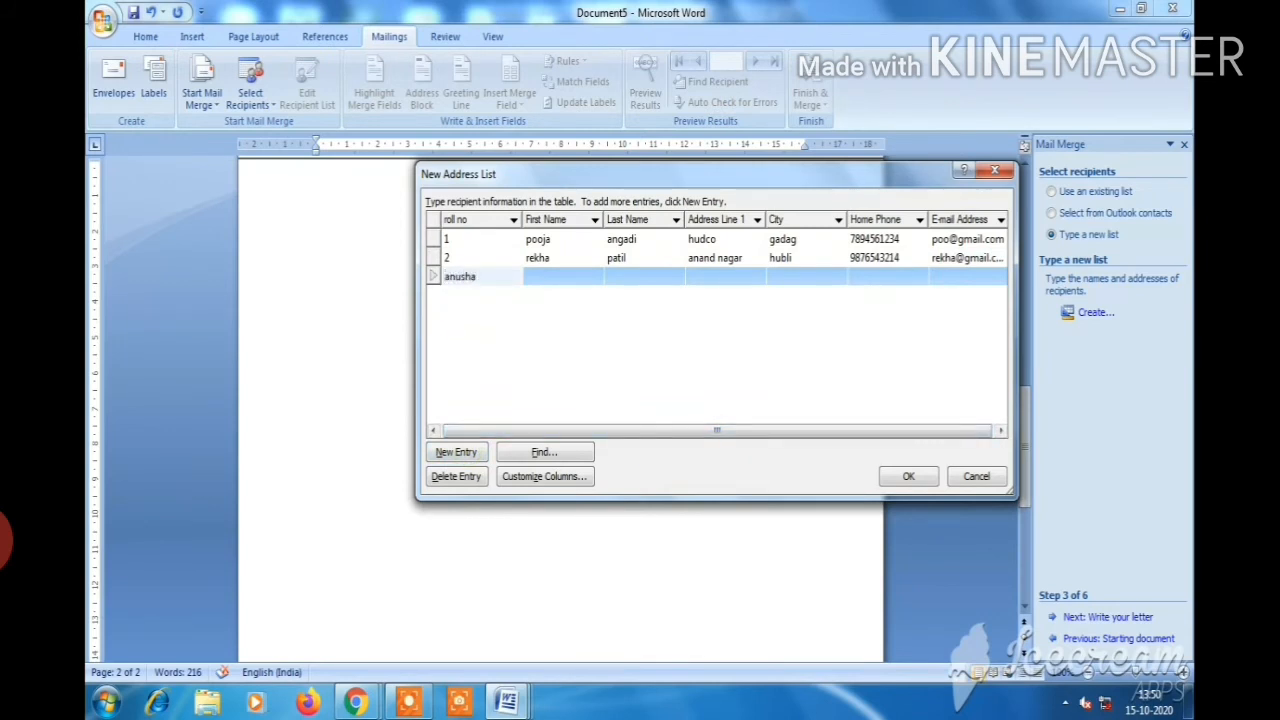
{"action": "left_click", "coordinate": [541, 275]}
{"action": "left_click", "coordinate": [491, 277]}
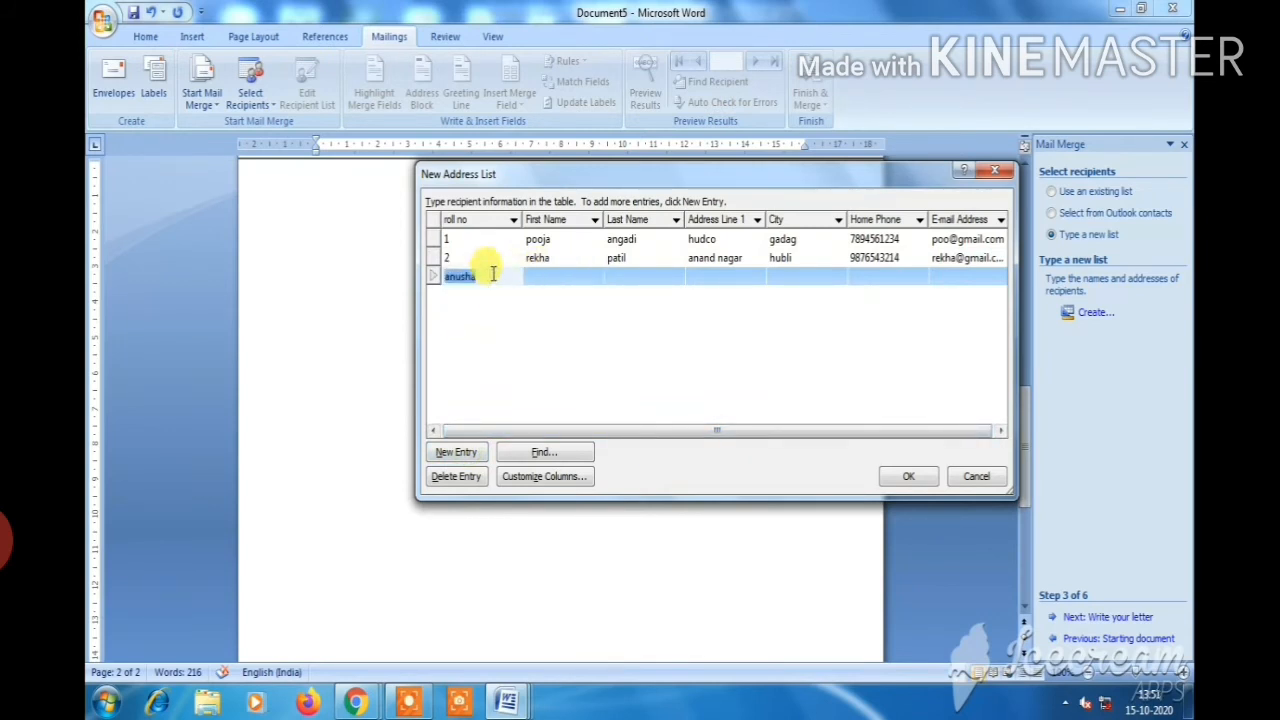
{"action": "type", "text": "3"}
{"action": "left_click", "coordinate": [537, 277]}
{"action": "type", "text": "anusha"}
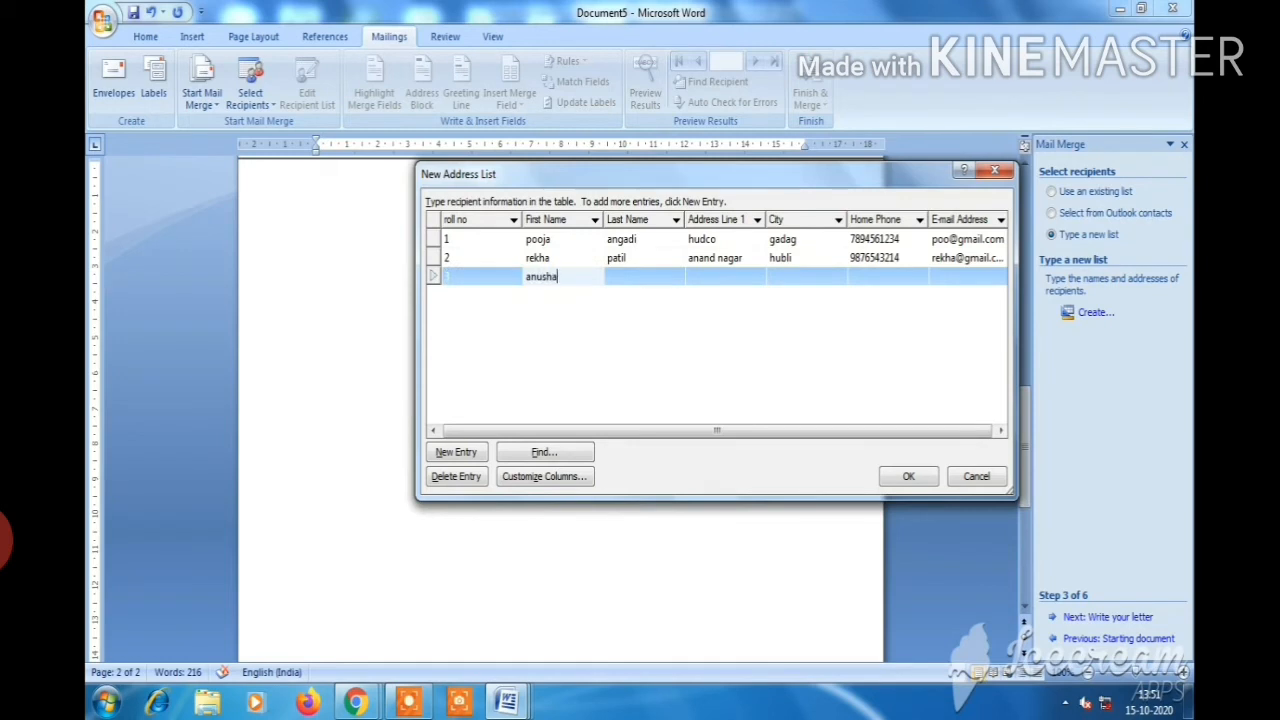
{"action": "left_click", "coordinate": [646, 280]}
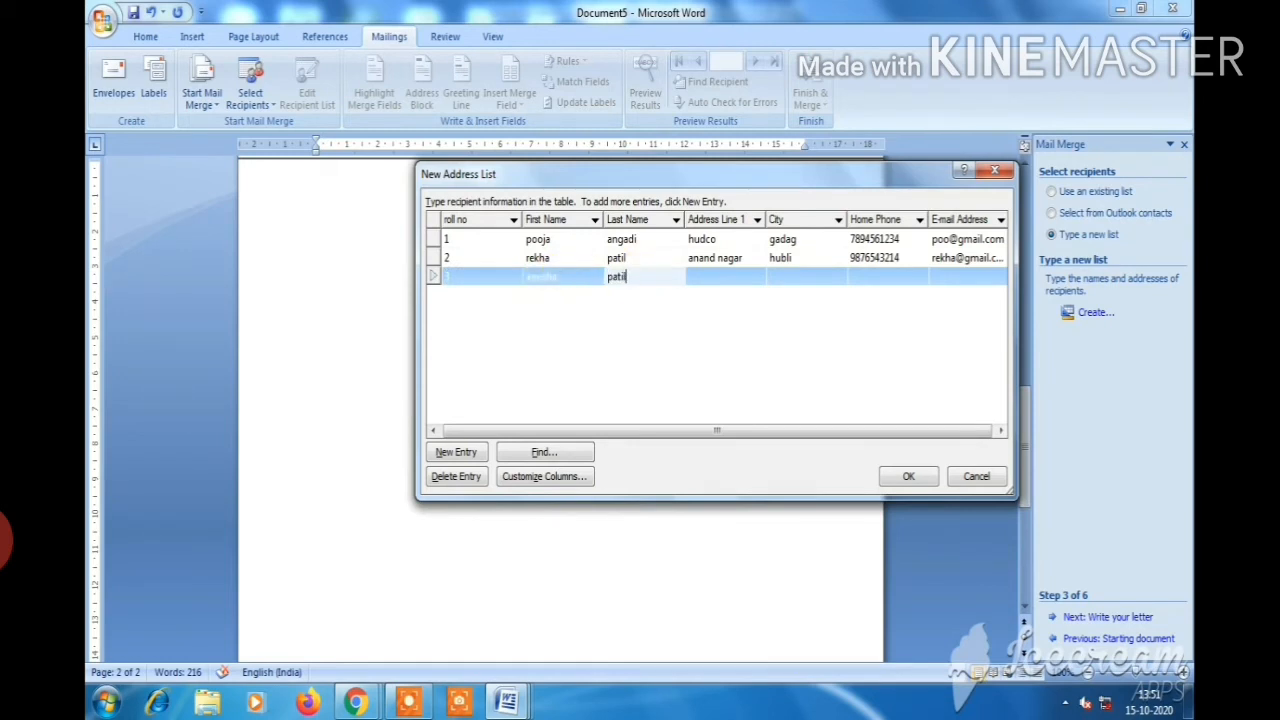
{"action": "left_click", "coordinate": [704, 276]}
{"action": "type", "text": "R"}
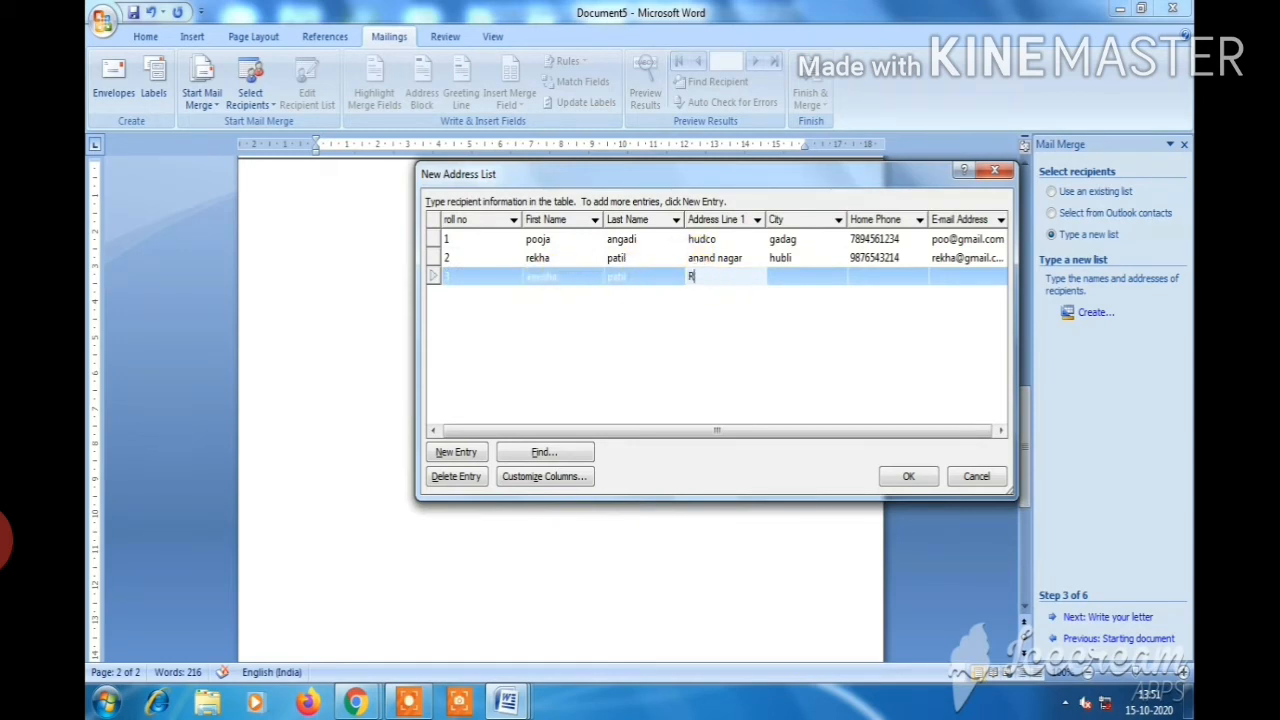
{"action": "type", "text": "T nagar"}
{"action": "left_click", "coordinate": [783, 277]}
{"action": "type", "text": "bengaluru"}
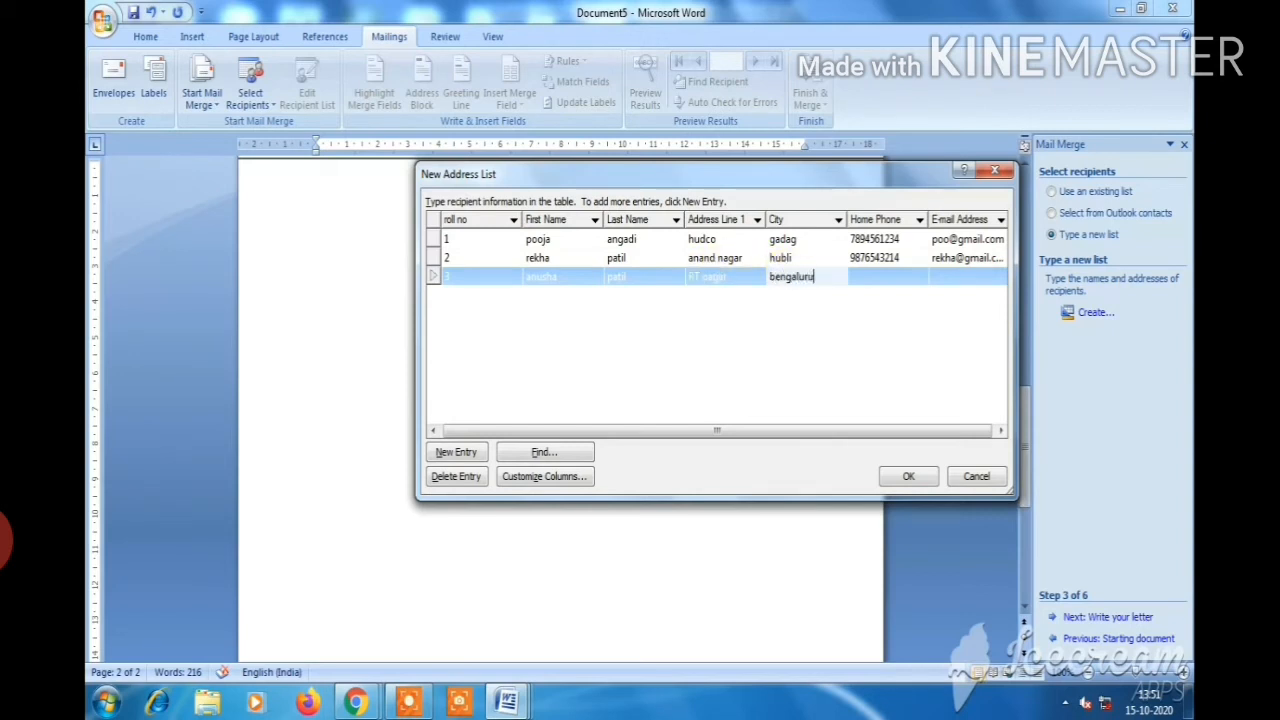
{"action": "left_click", "coordinate": [875, 277]}
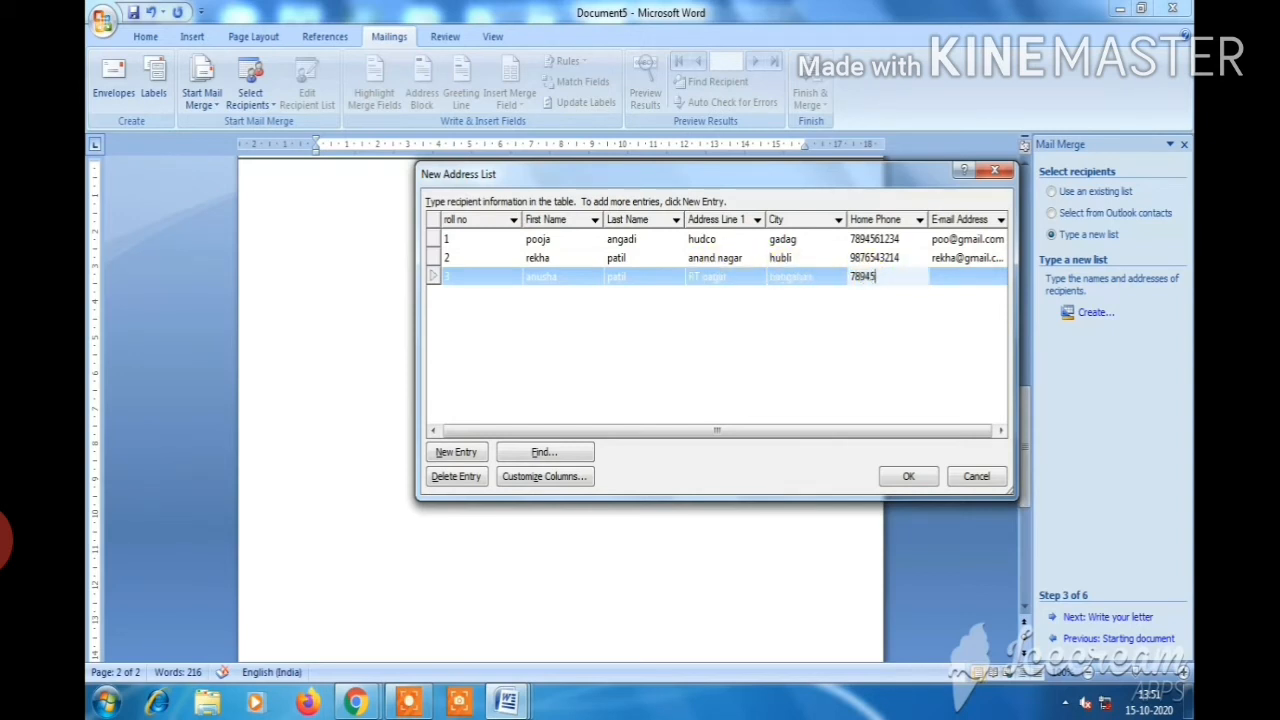
{"action": "left_click", "coordinate": [963, 277]}
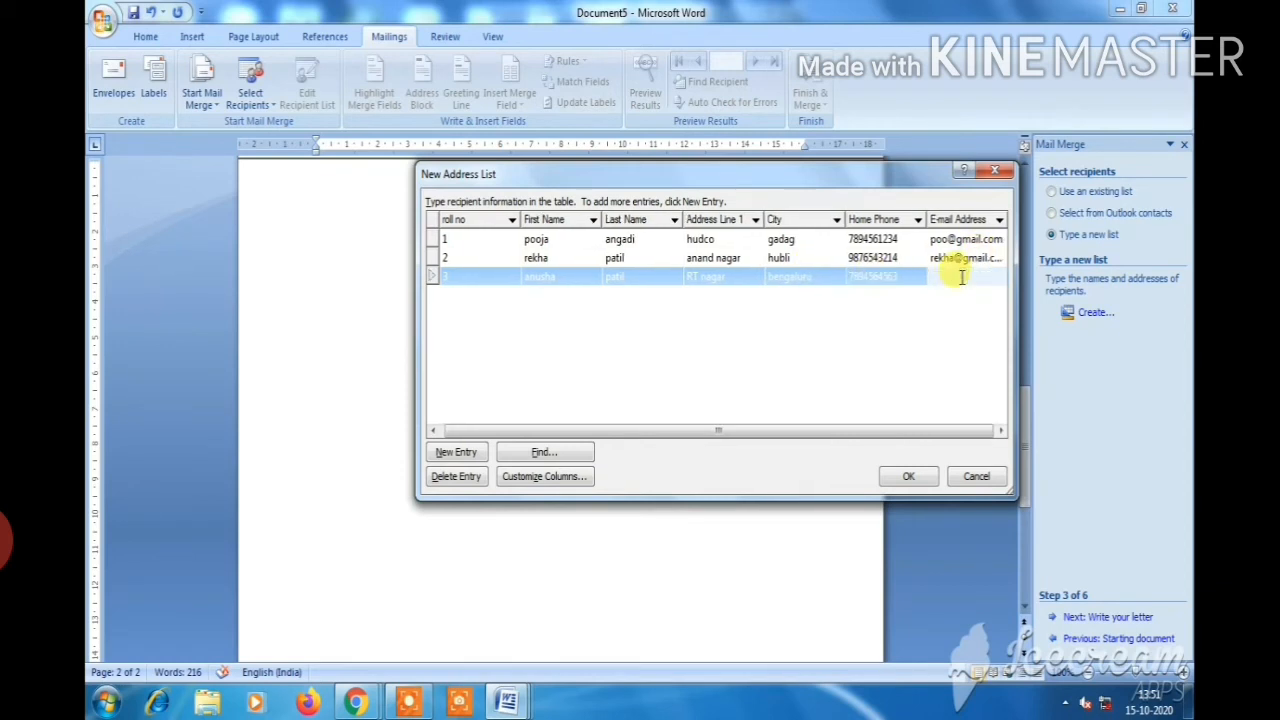
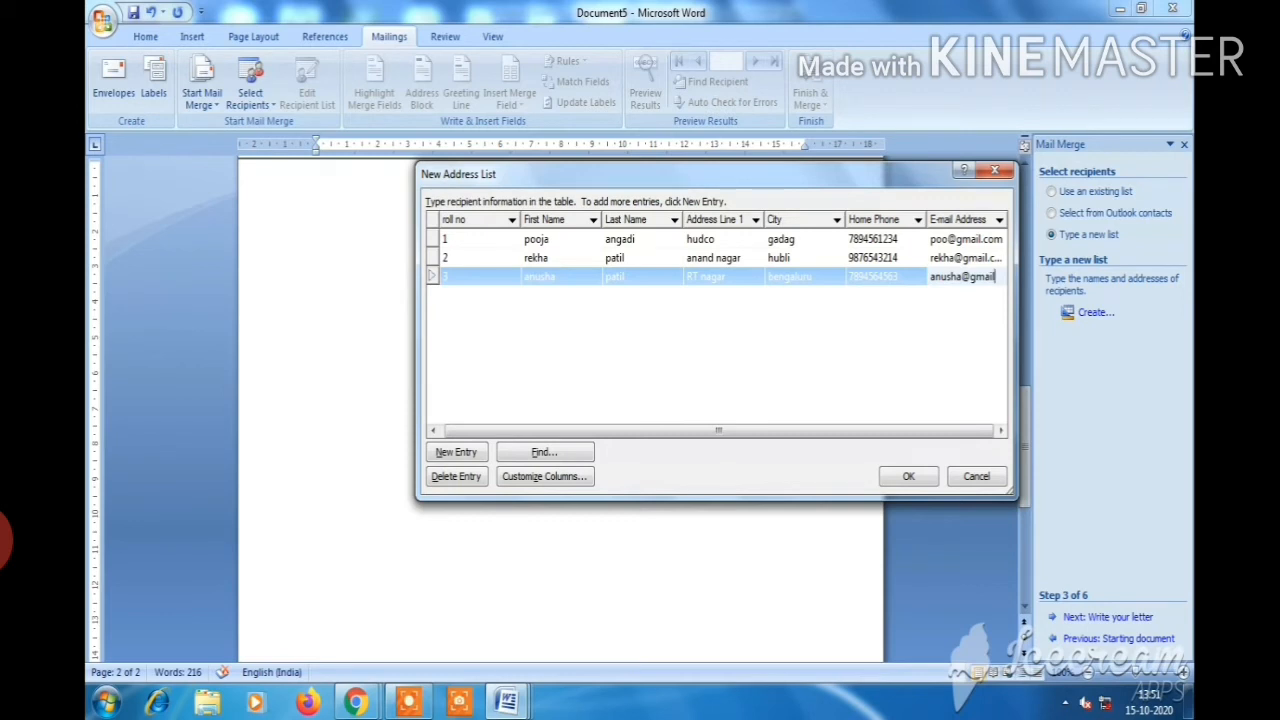
{"action": "left_click", "coordinate": [456, 452]}
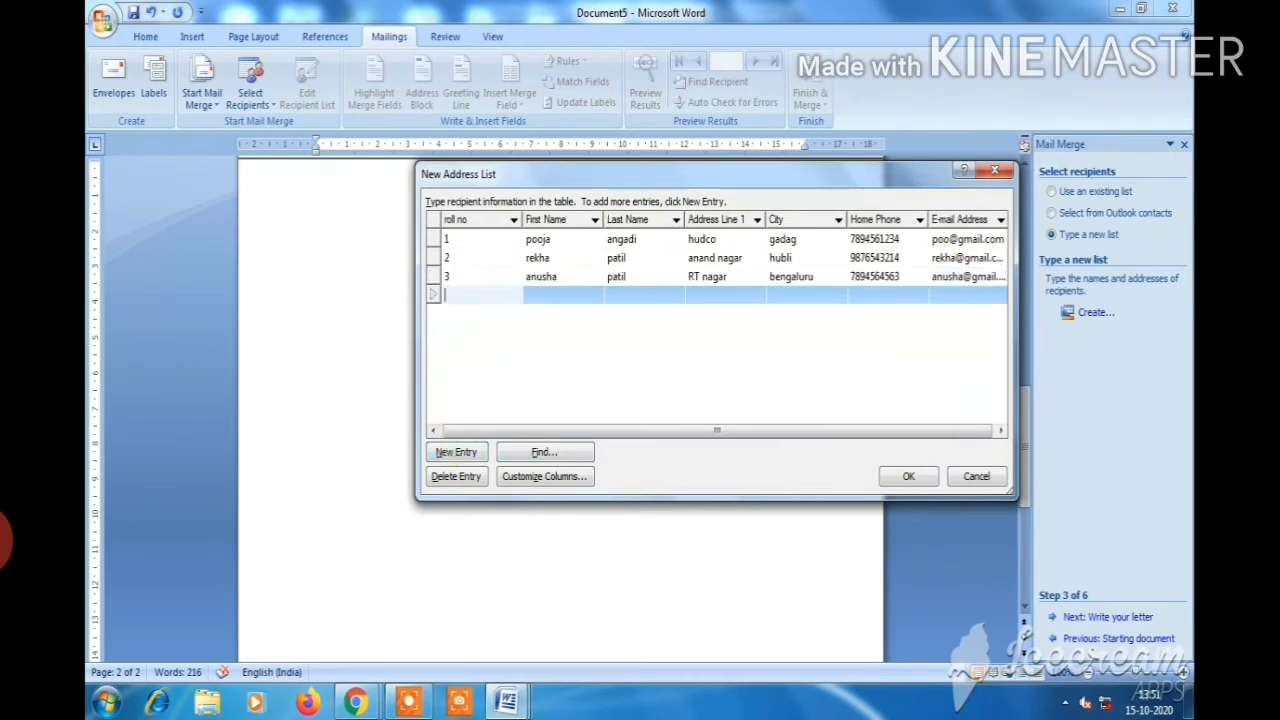
Fill the fourth record: roll no 4, student's name, street address, city gadag, phone and e-mail
{"action": "type", "text": "4"}
{"action": "left_click", "coordinate": [569, 292]}
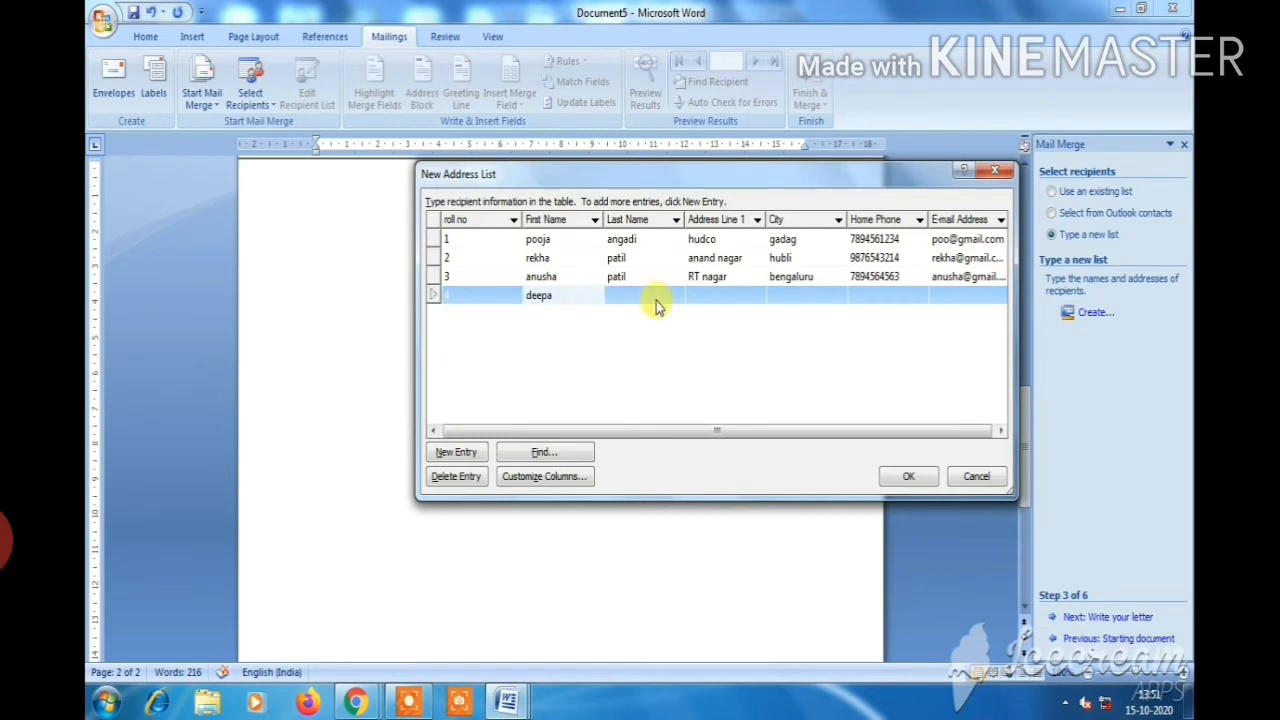
{"action": "key", "text": "Tab"}
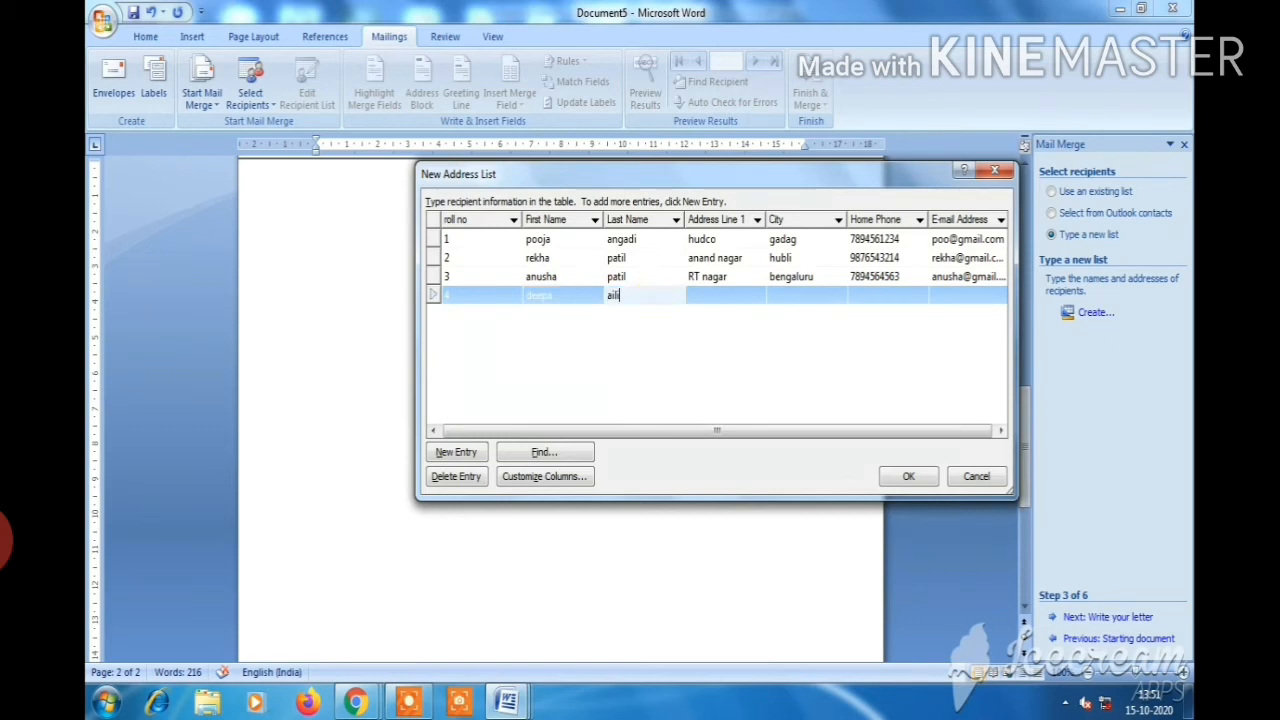
{"action": "left_click", "coordinate": [720, 293]}
{"action": "type", "text": "b"}
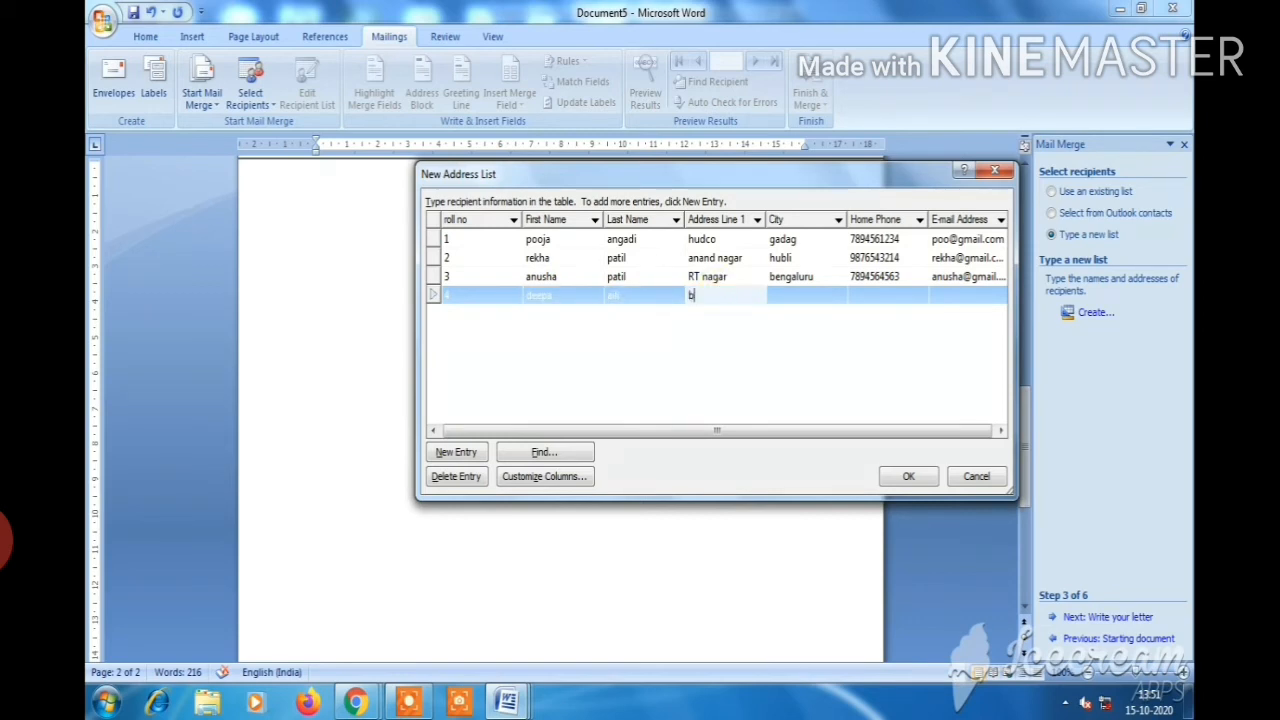
{"action": "type", "text": "etageri"}
{"action": "left_click", "coordinate": [785, 292]}
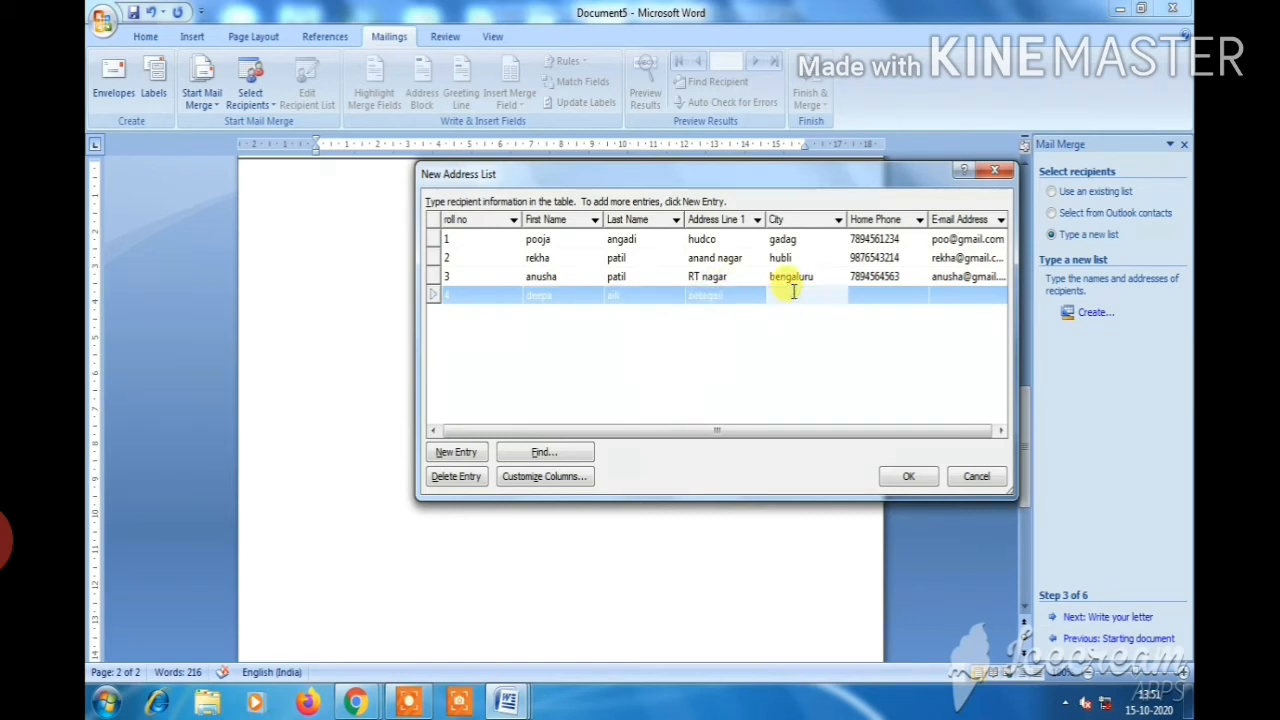
{"action": "type", "text": "gadag"}
{"action": "left_click", "coordinate": [856, 295]}
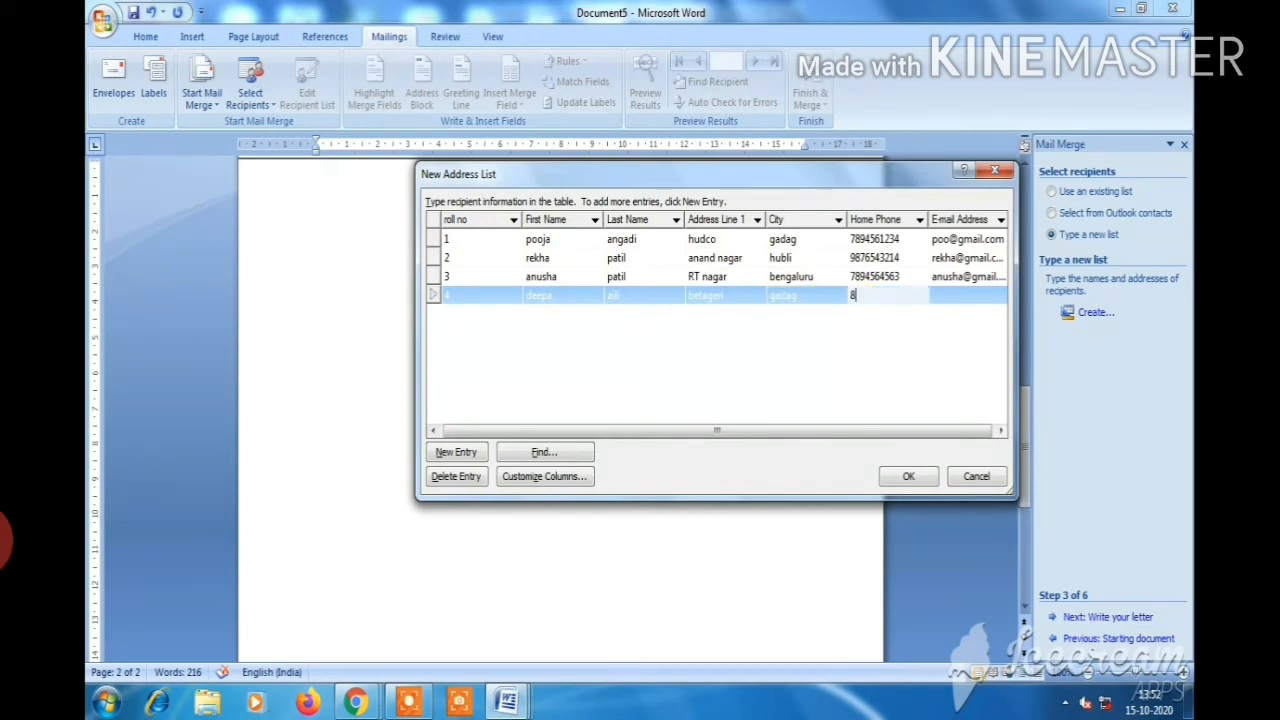
{"action": "left_click", "coordinate": [940, 295]}
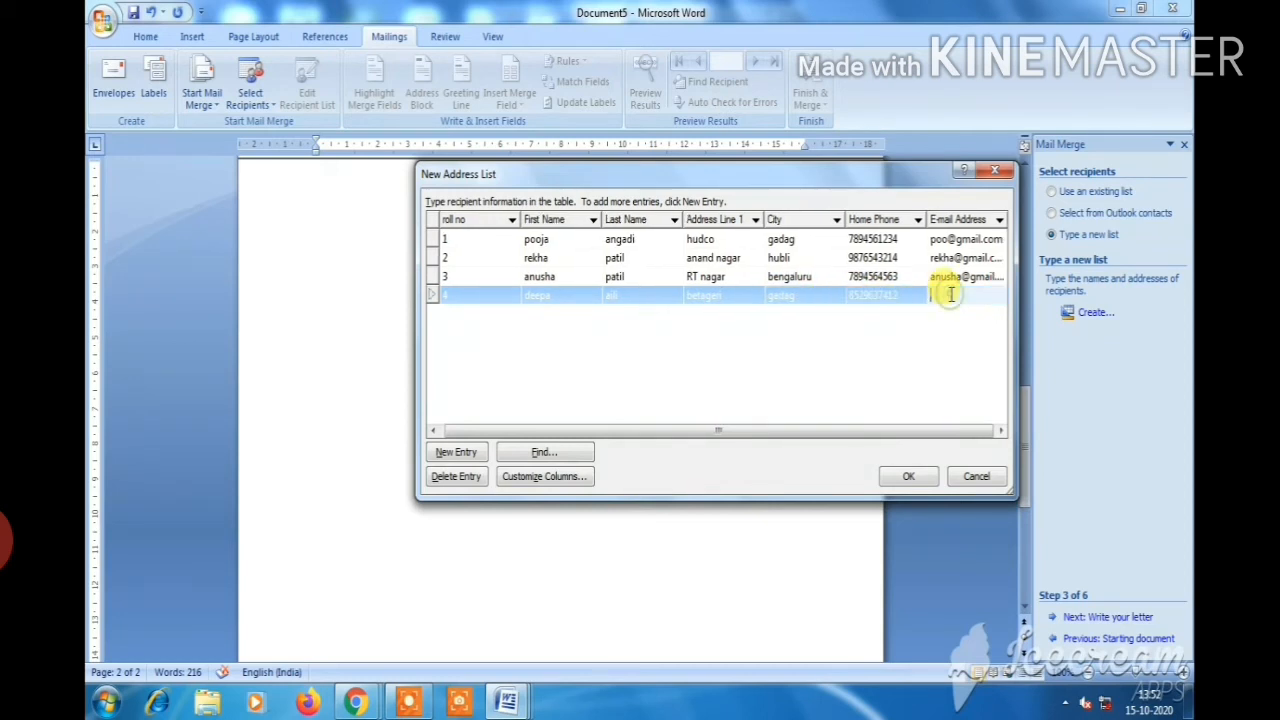
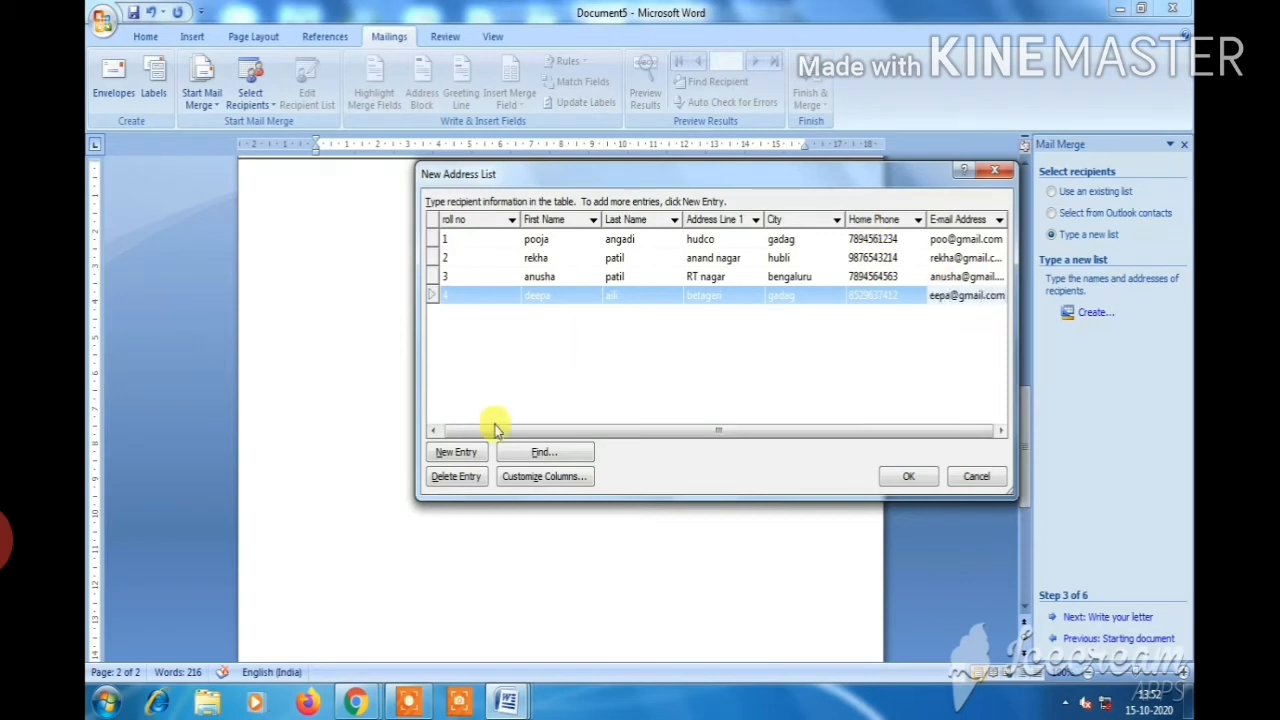
{"action": "left_click", "coordinate": [482, 446]}
Fill the fifth record with name, address, city gadag, phone and e-mail, and accept the list
{"action": "left_click", "coordinate": [545, 315]}
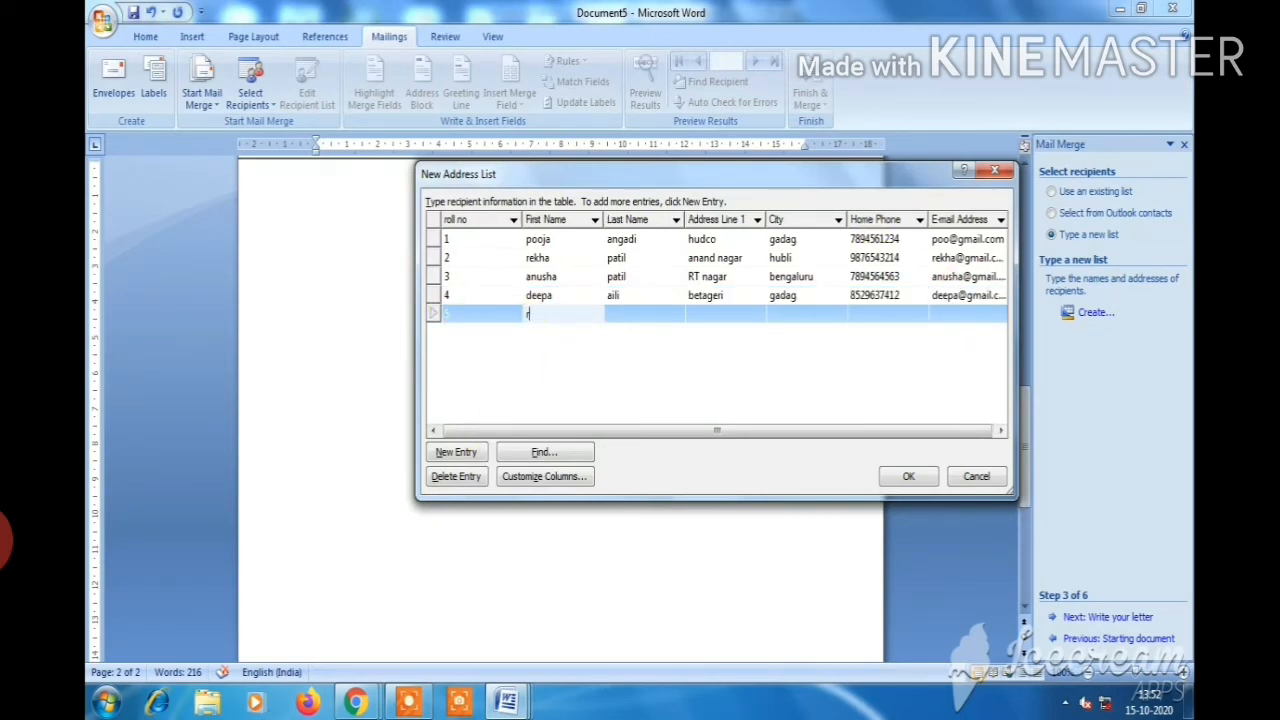
{"action": "left_click", "coordinate": [651, 314]}
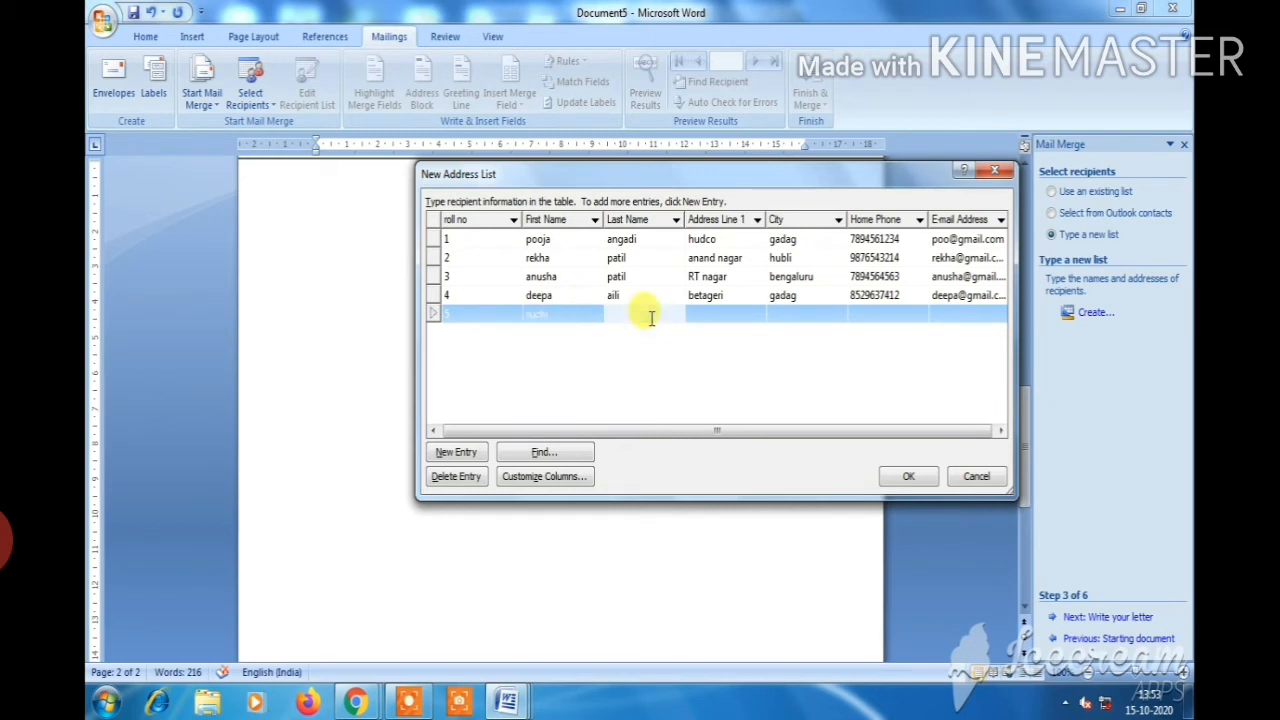
{"action": "left_click", "coordinate": [715, 312]}
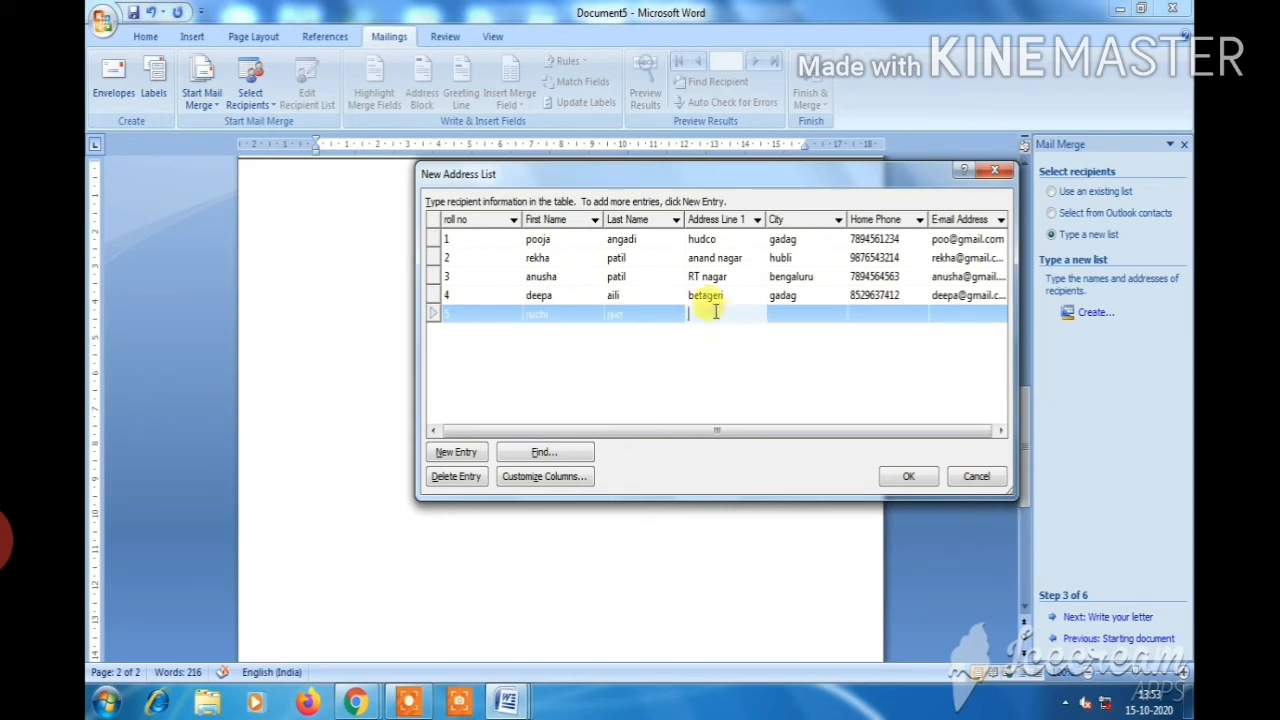
{"action": "type", "text": "gadag"}
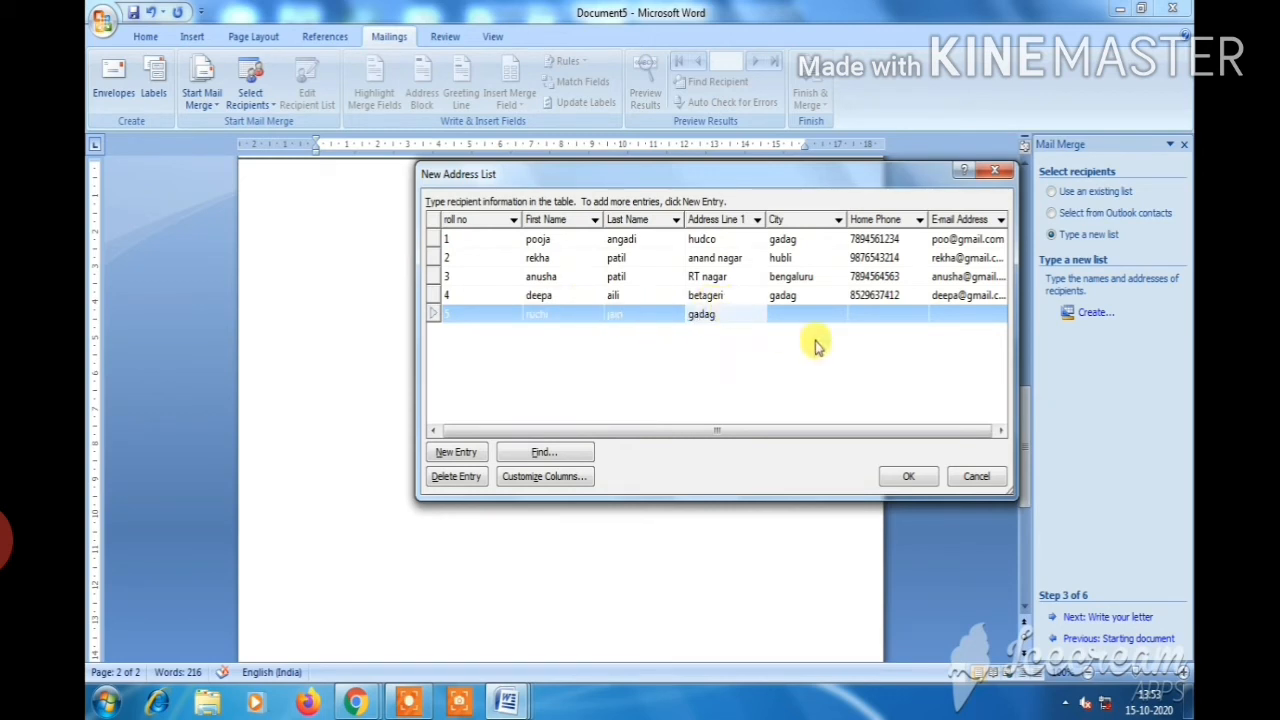
{"action": "left_click", "coordinate": [804, 312]}
{"action": "type", "text": "gadag"}
{"action": "left_click", "coordinate": [900, 316]}
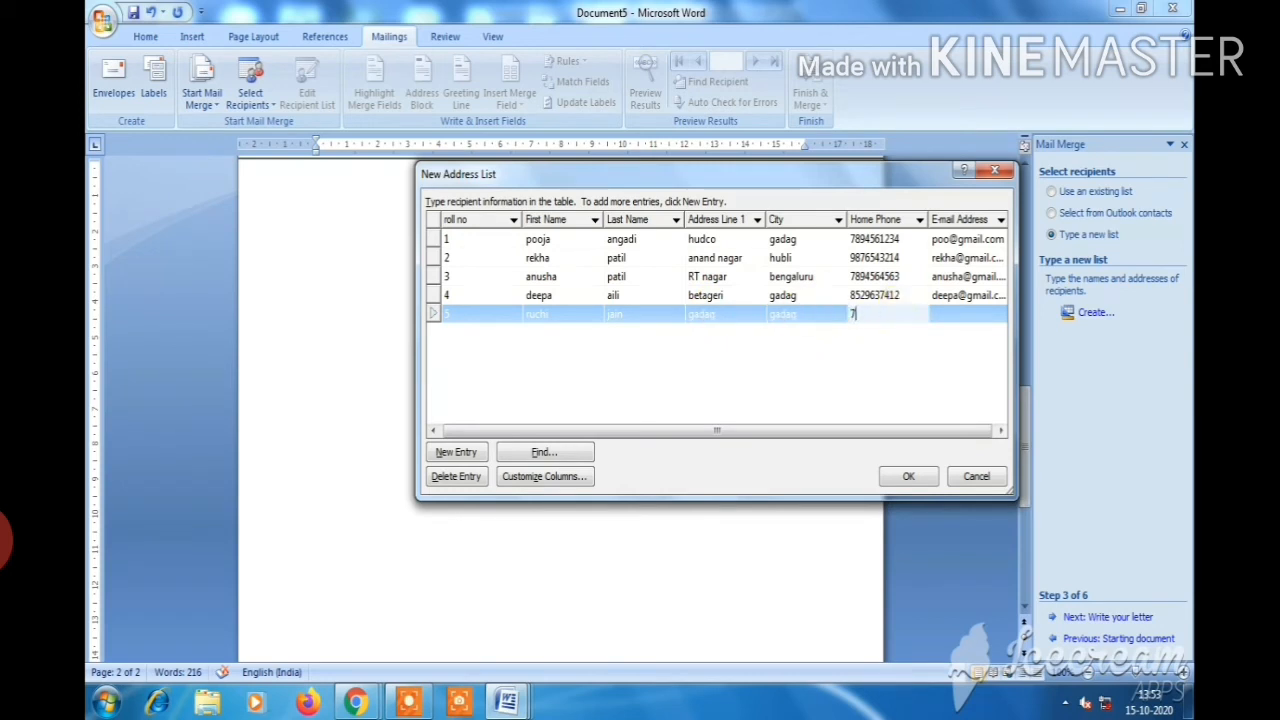
{"action": "left_click", "coordinate": [948, 312]}
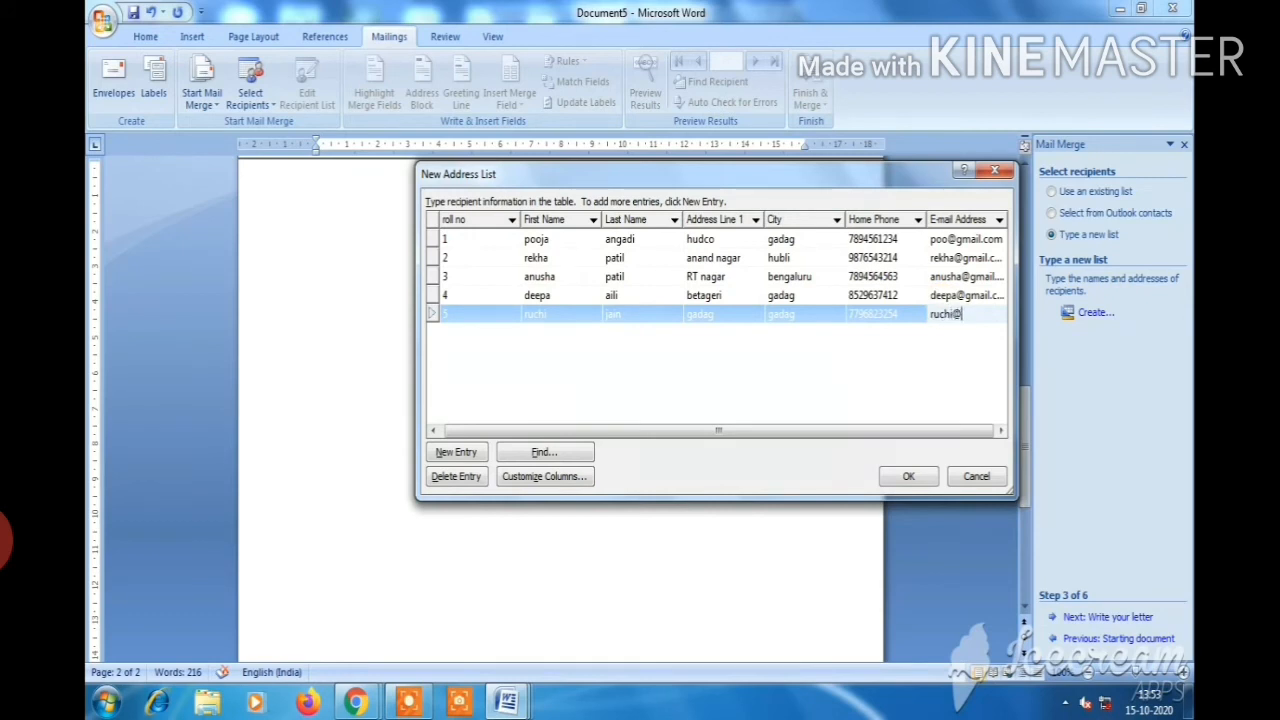
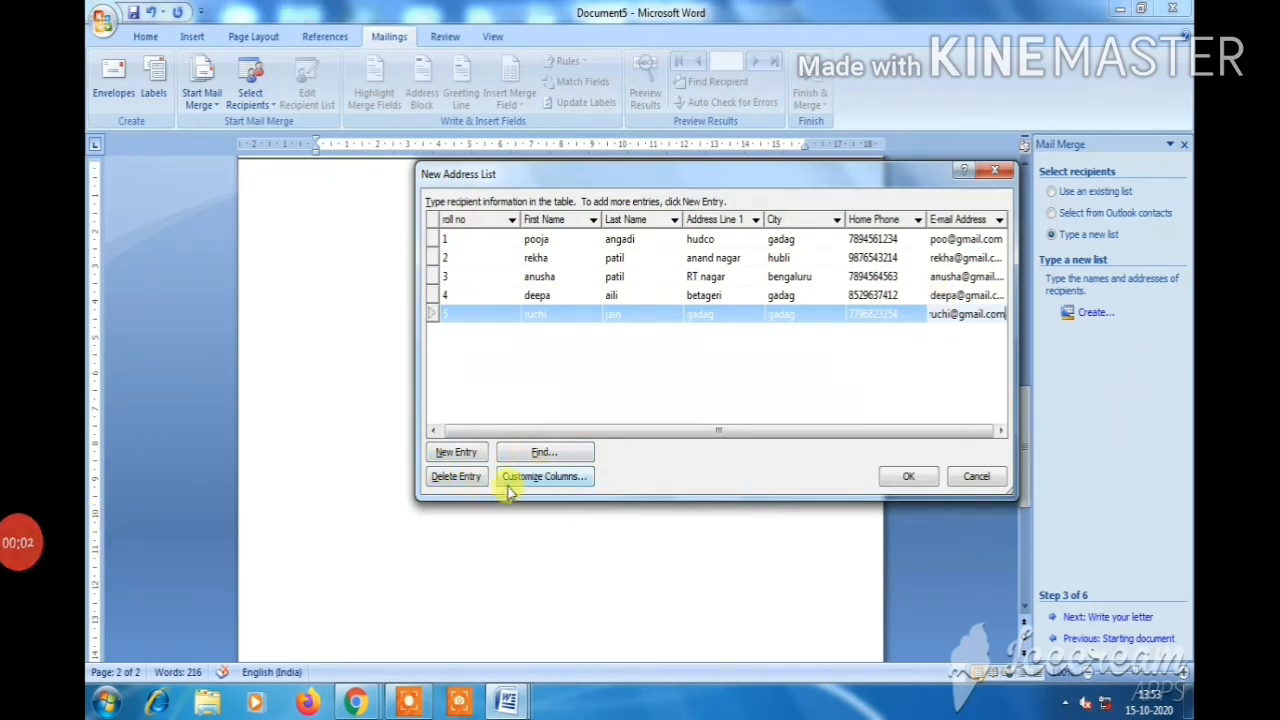
{"action": "left_click", "coordinate": [908, 477]}
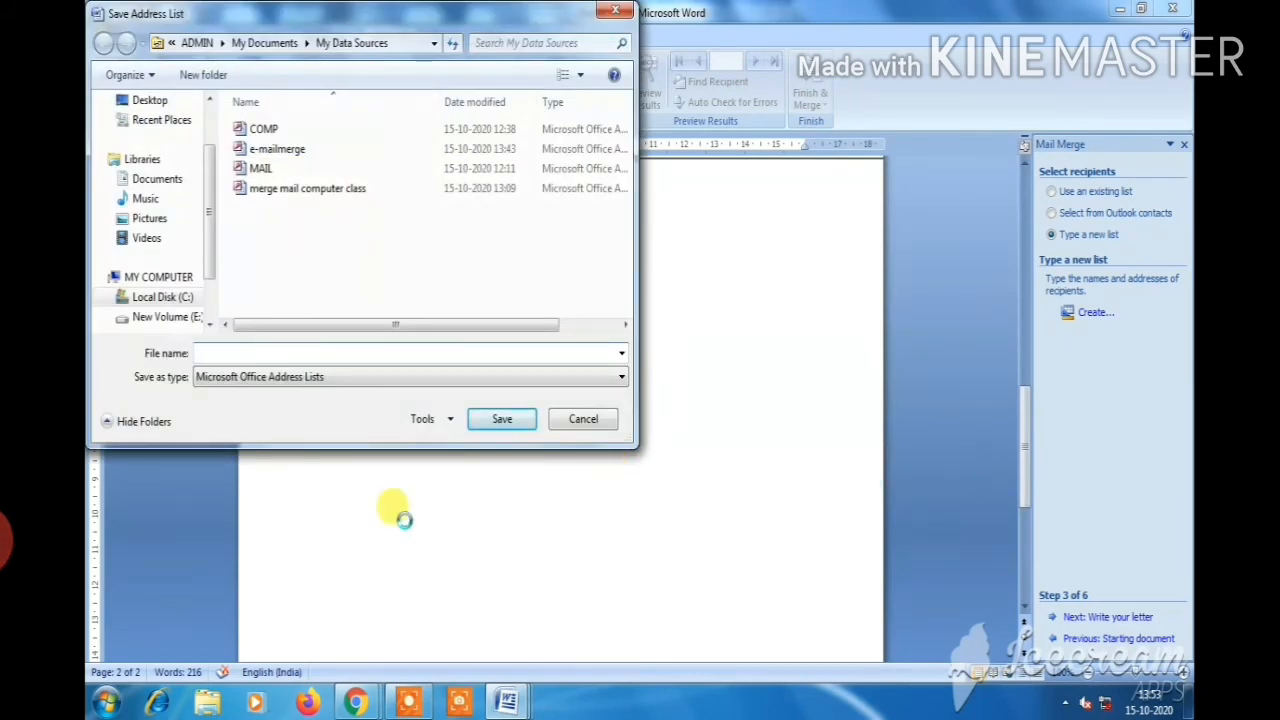
Save the list as 'emailmerge invite', accept all five recipients, and advance to Write your letter
{"action": "type", "text": "e"}
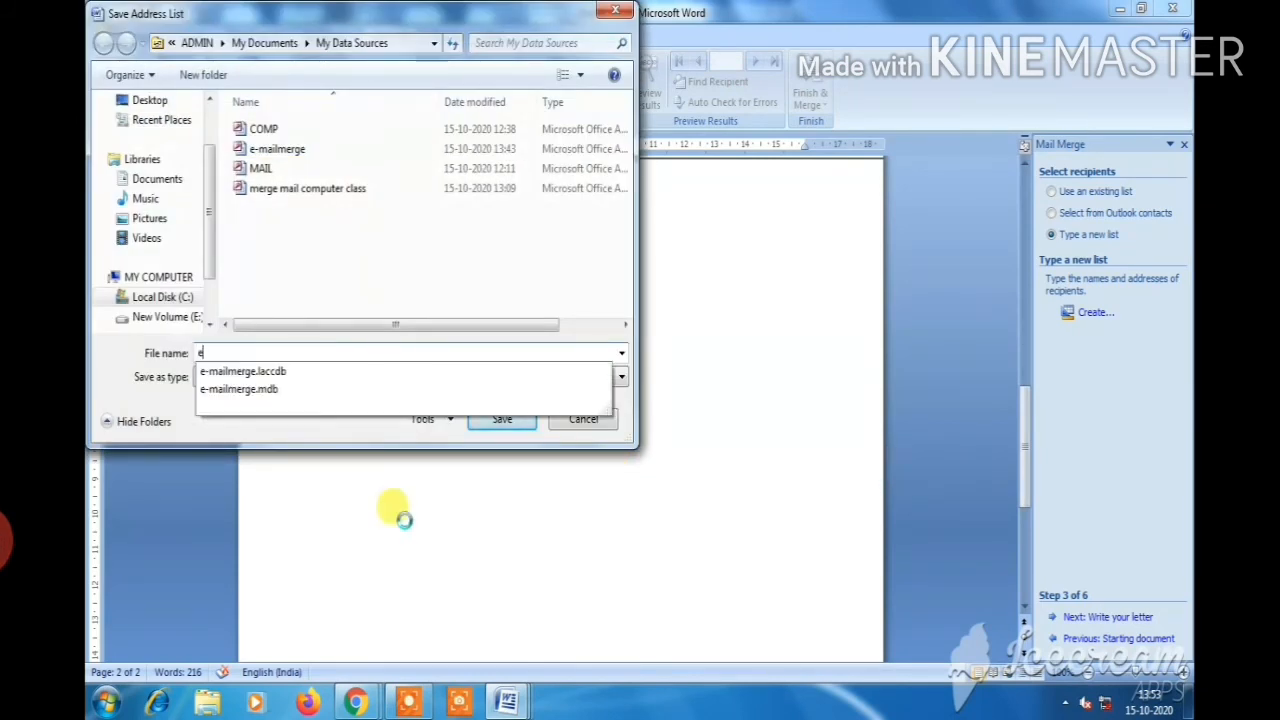
{"action": "type", "text": "mailmerge invite"}
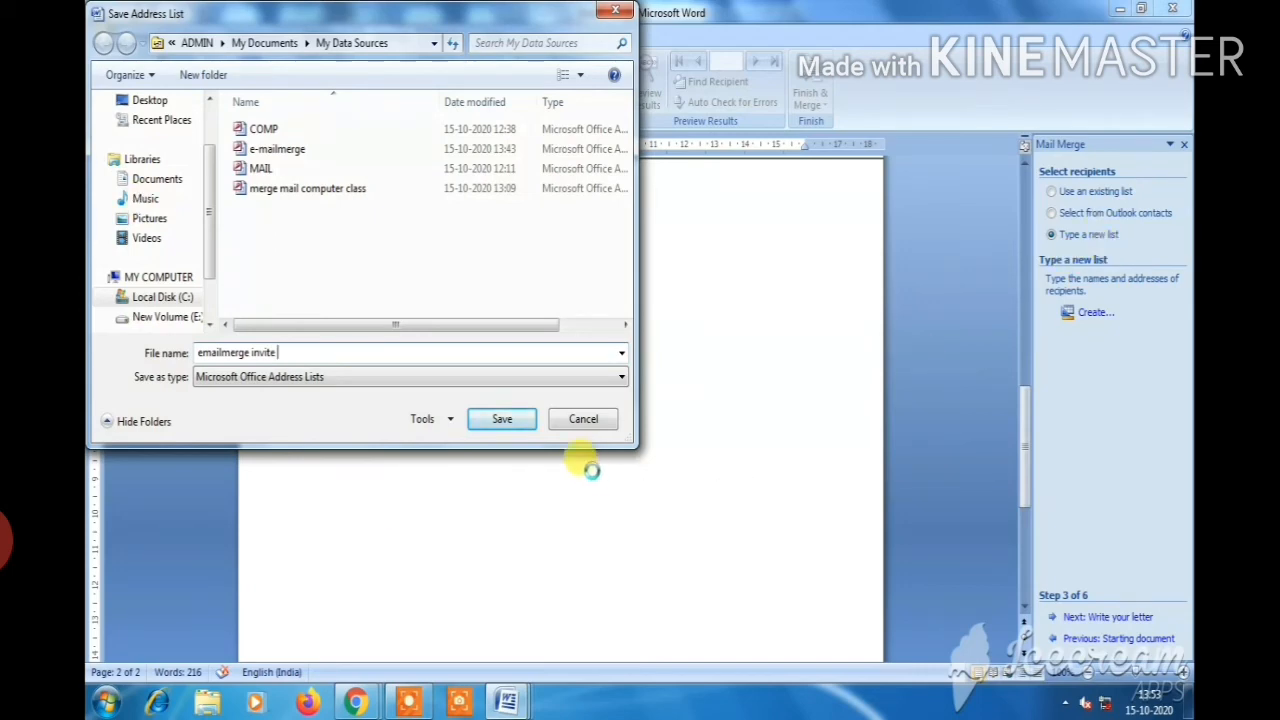
{"action": "left_click", "coordinate": [490, 424]}
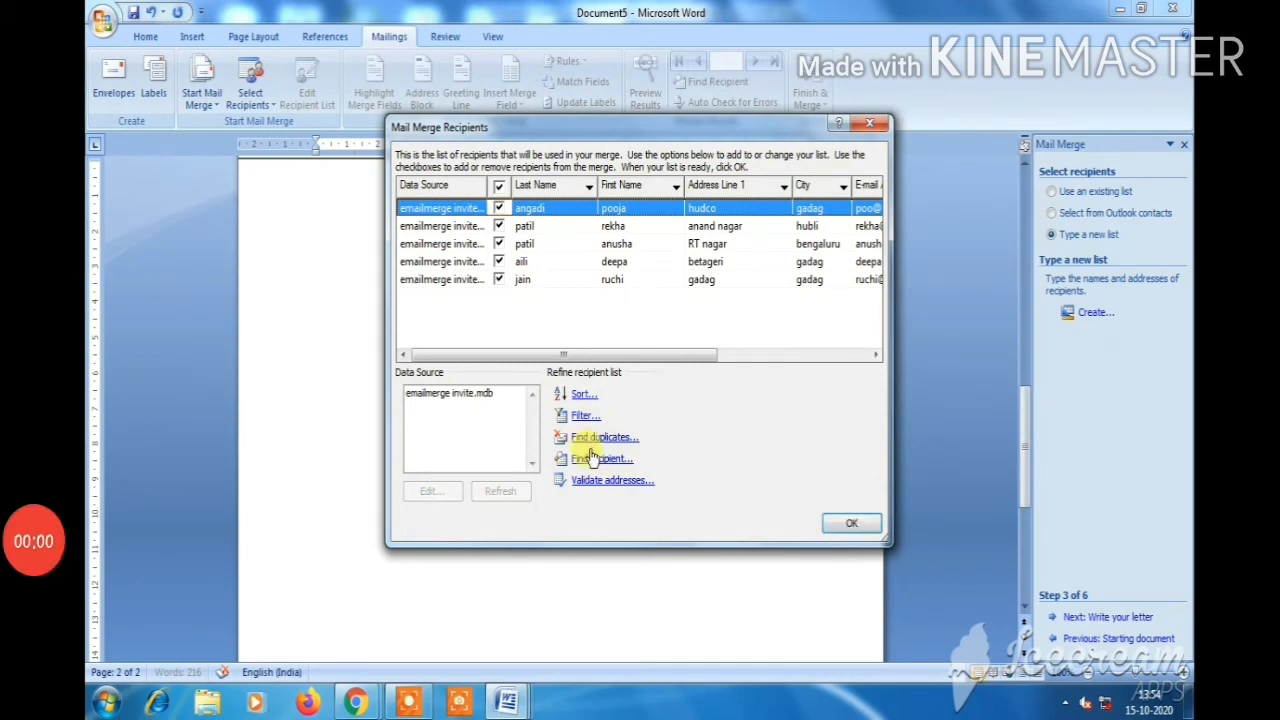
{"action": "left_click", "coordinate": [851, 518]}
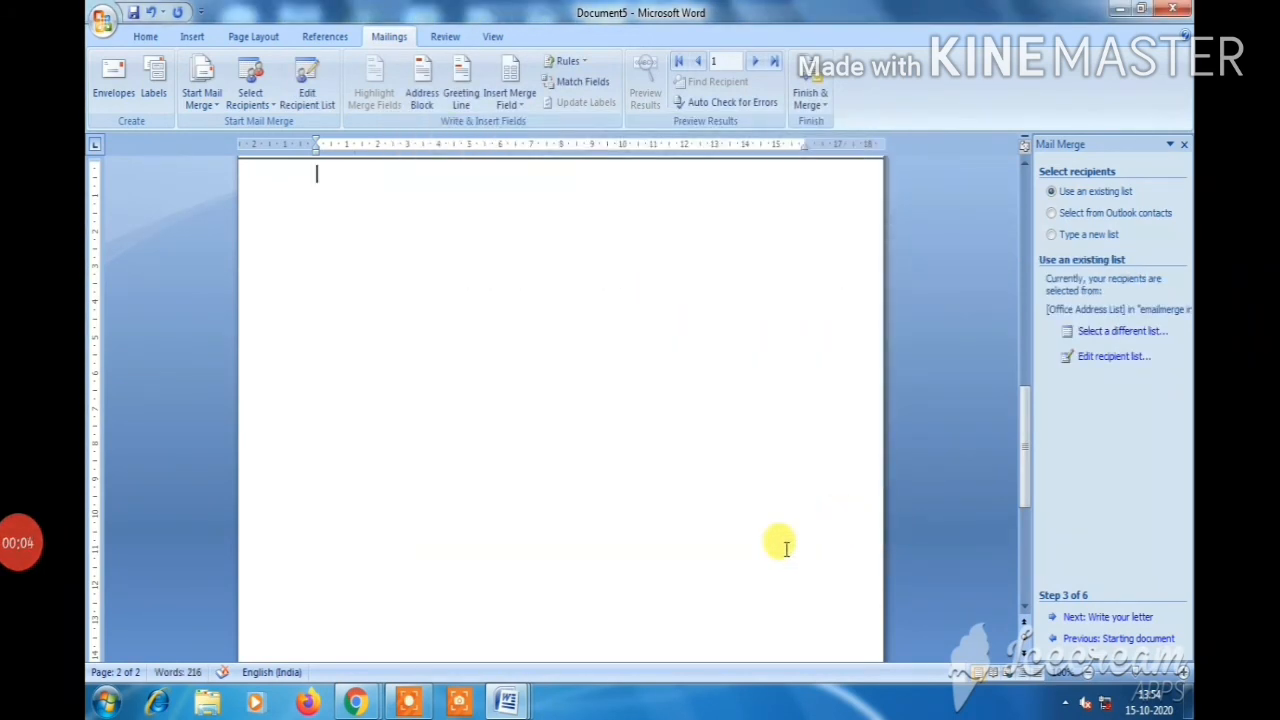
{"action": "left_click", "coordinate": [1110, 618]}
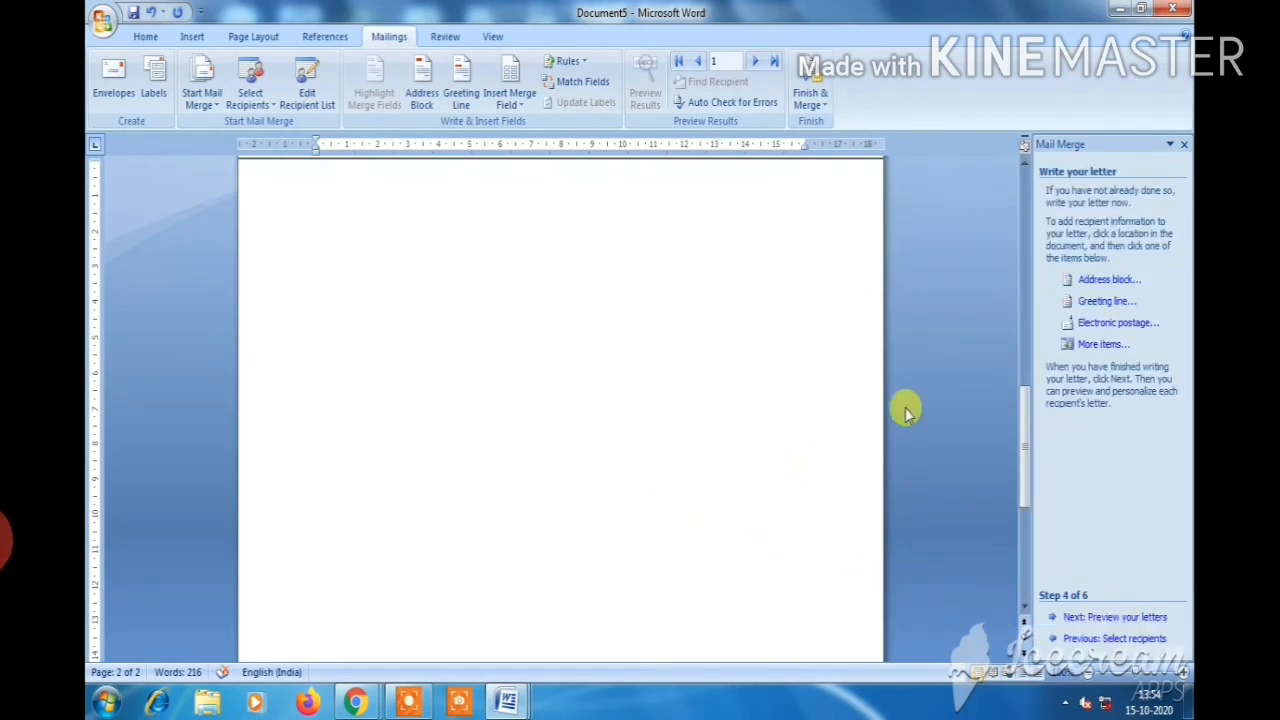
Scroll up to the top of the invitation letter's first page
{"action": "left_click_drag", "start_coordinate": [1022, 450], "coordinate": [1020, 186]}
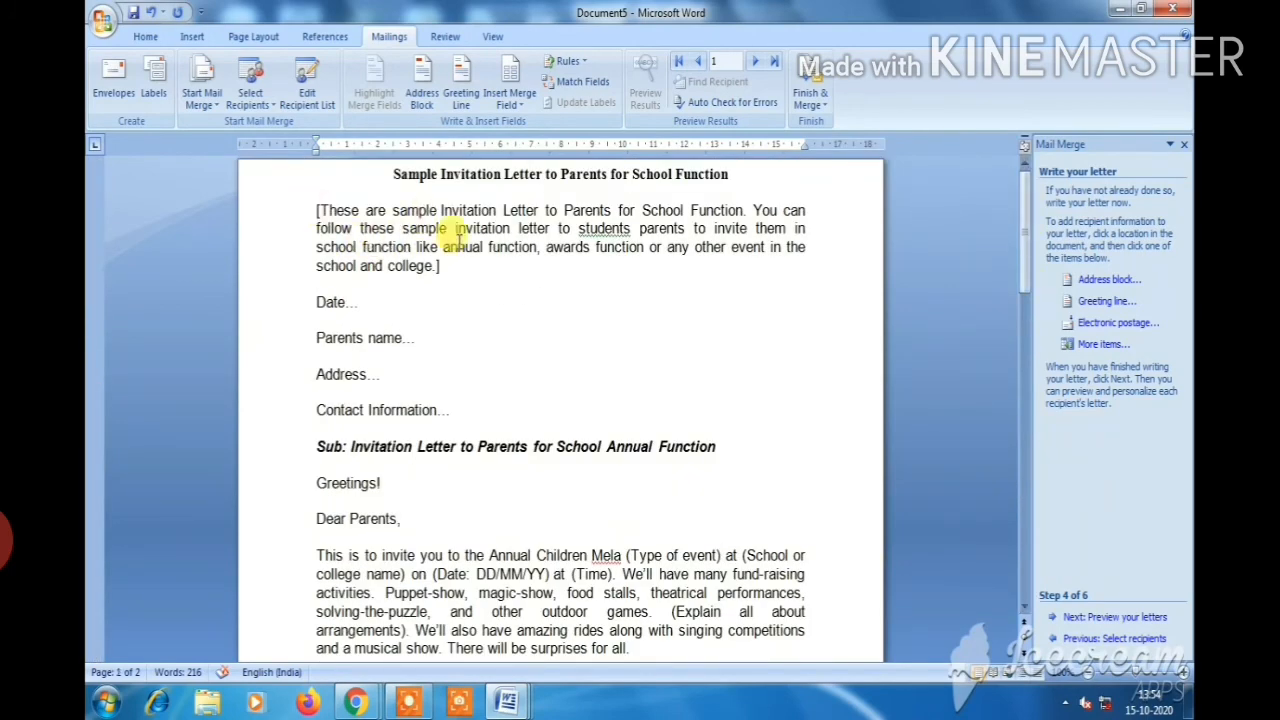